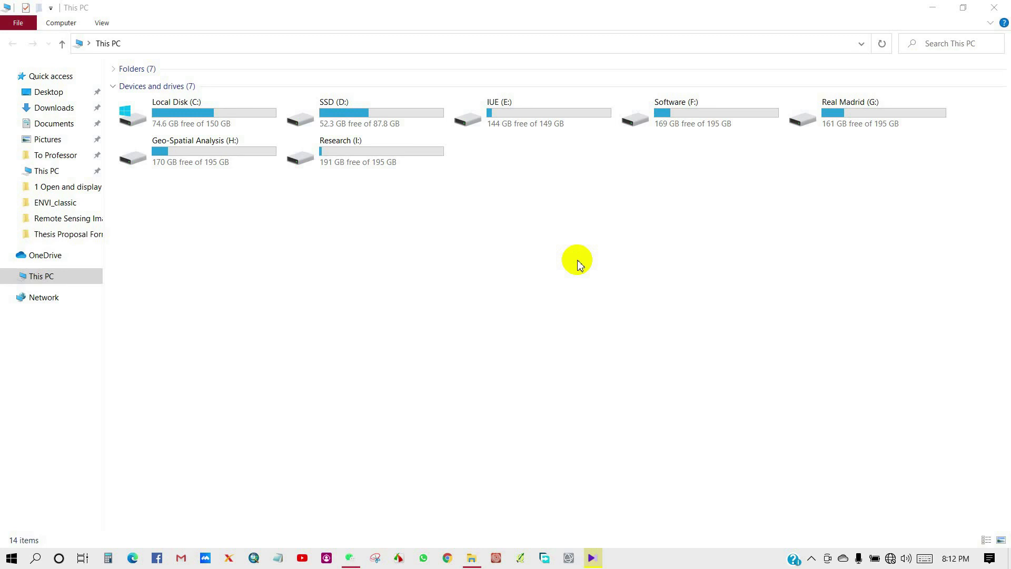
Search Windows for ENVI and launch ENVI 5.3 (32-bit)
left_click(11, 559)
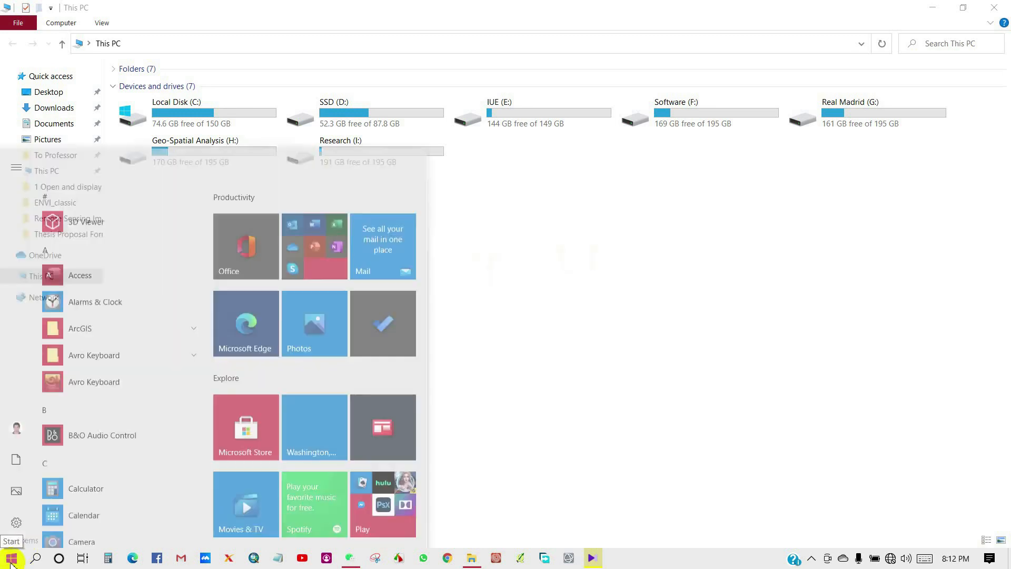
left_click(11, 559)
type("ENVI")
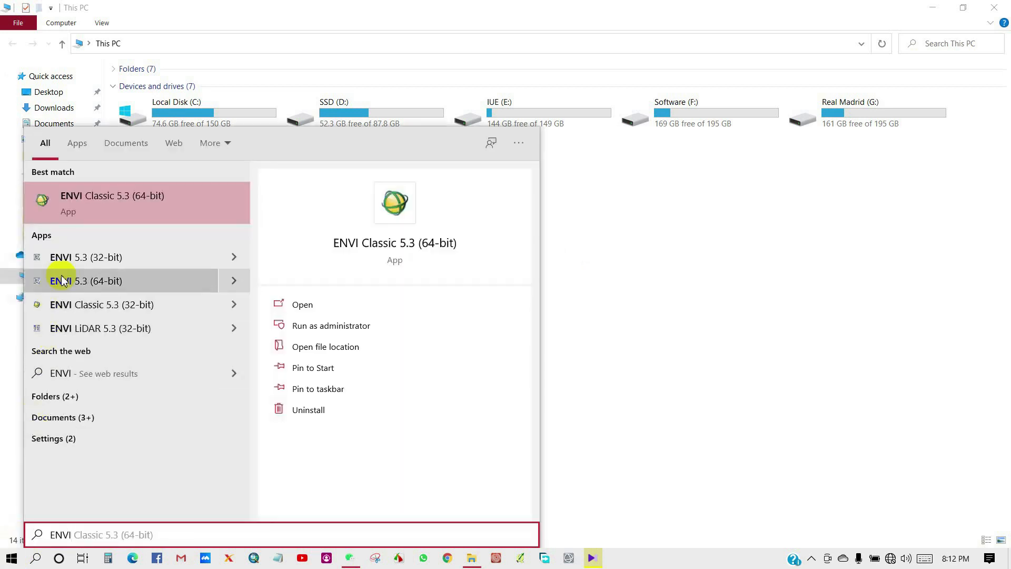
left_click(68, 258)
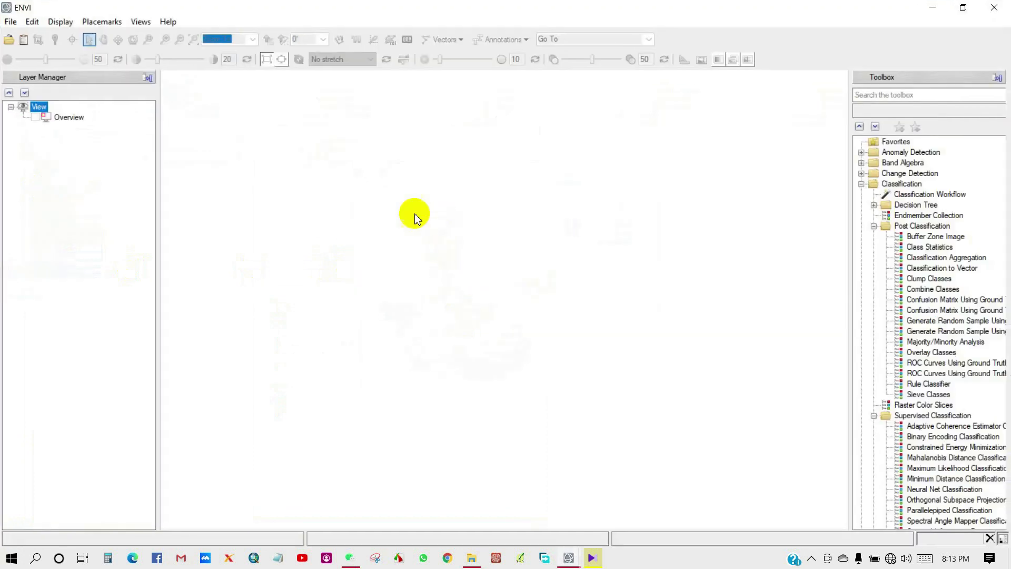
Open the can_tmr image file from the ENVI_classic data folder
left_click(10, 23)
left_click(26, 38)
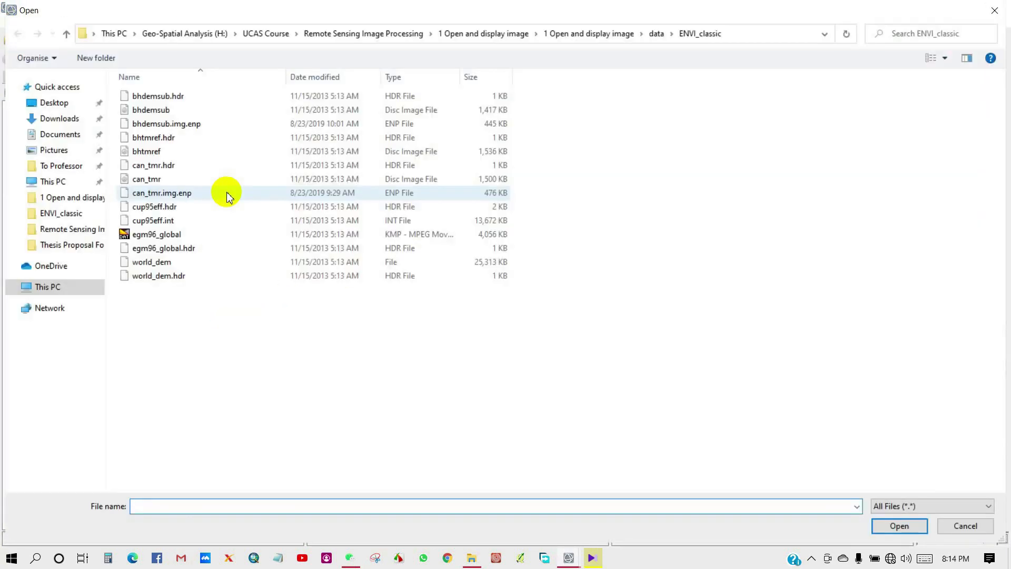
left_click(656, 34)
double_click(161, 96)
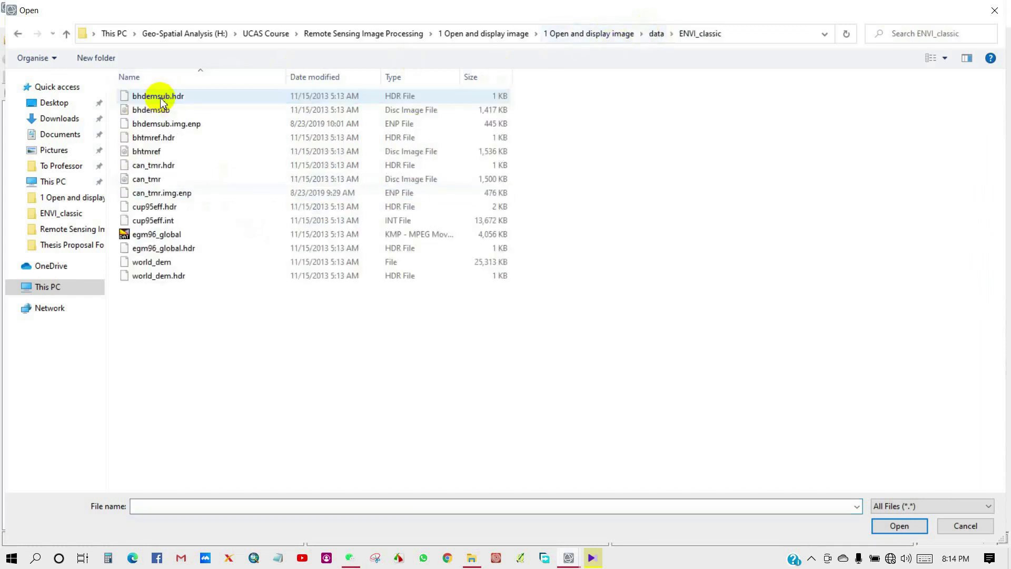
left_click(145, 179)
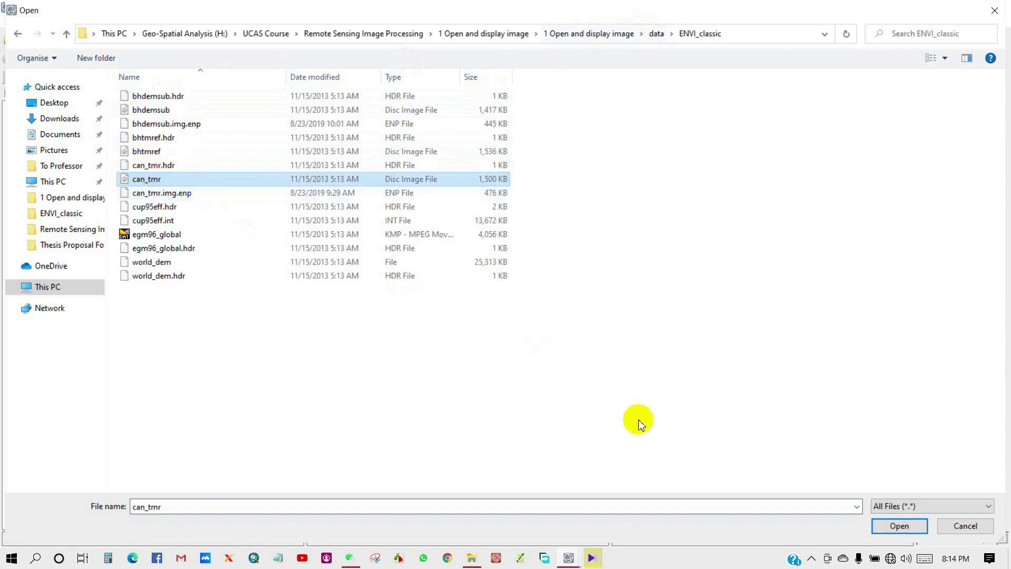
left_click(896, 526)
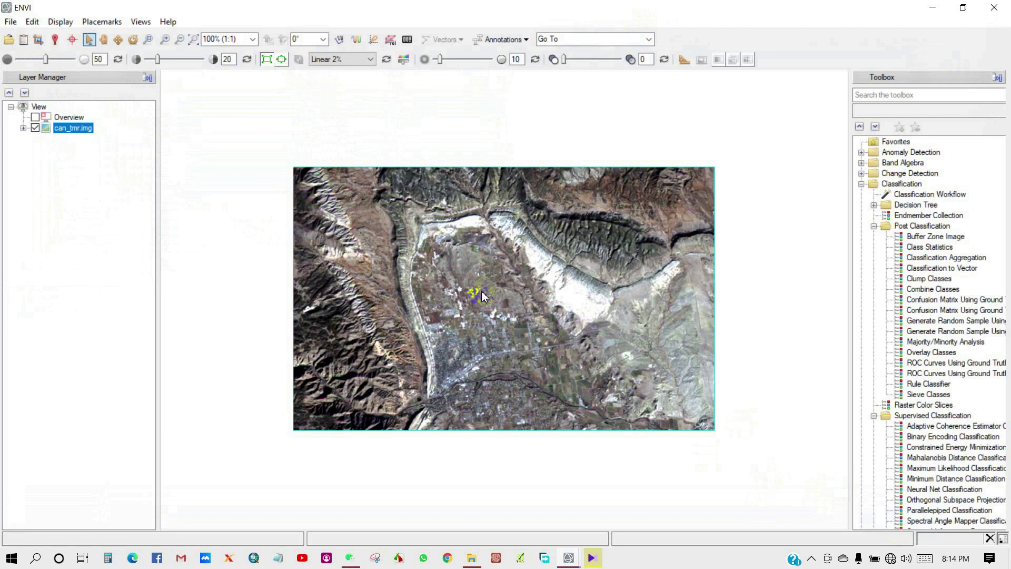
Pan the can_tmr image, zoom in to 125%, and return the zoom to 100%
left_click(104, 41)
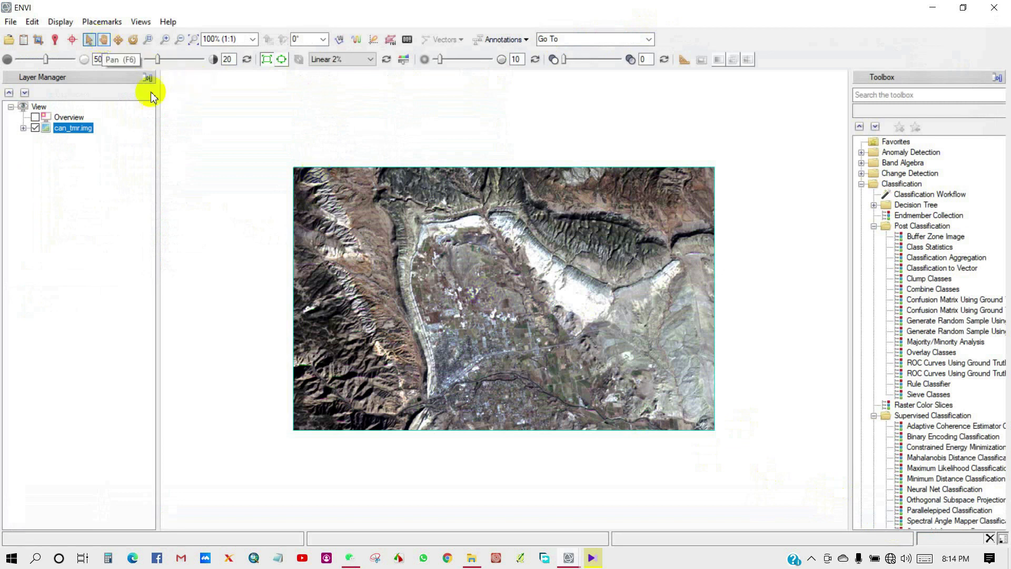
left_click(102, 41)
left_click_drag(412, 254, 440, 253)
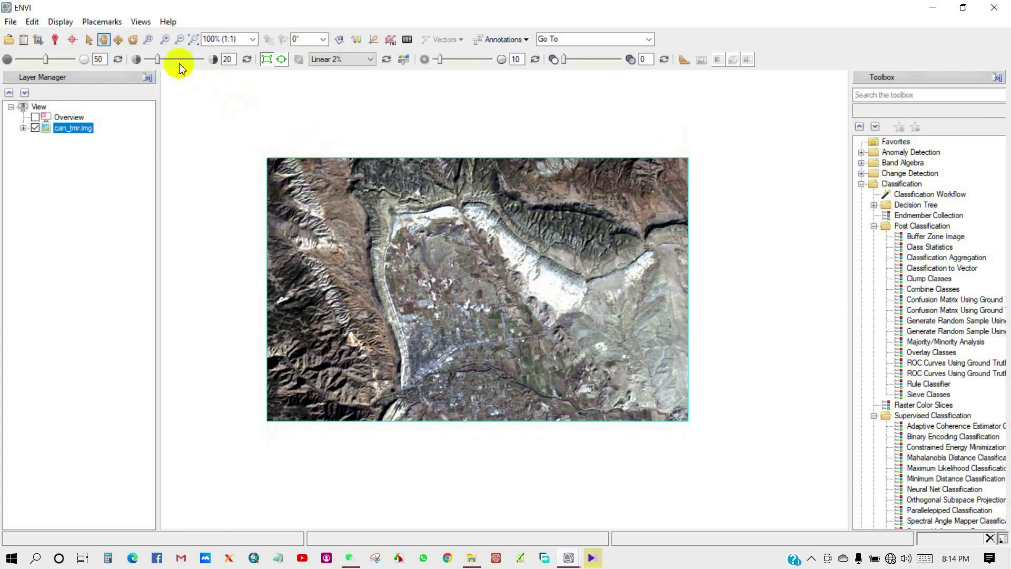
left_click(165, 42)
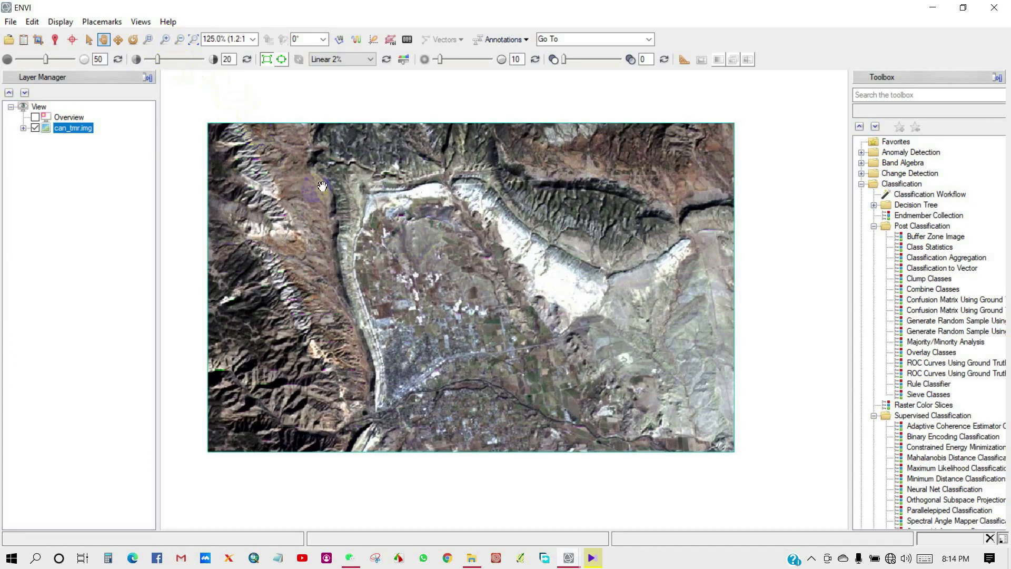
left_click(179, 43)
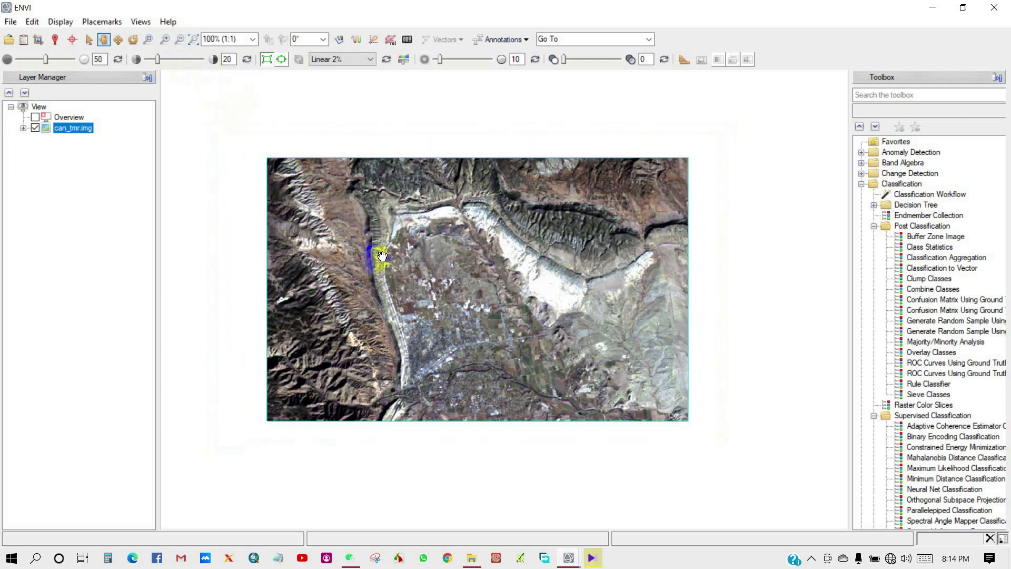
Inspect the can_tmr image at 200% zoom, then fit its full extent in the view
left_click(150, 42)
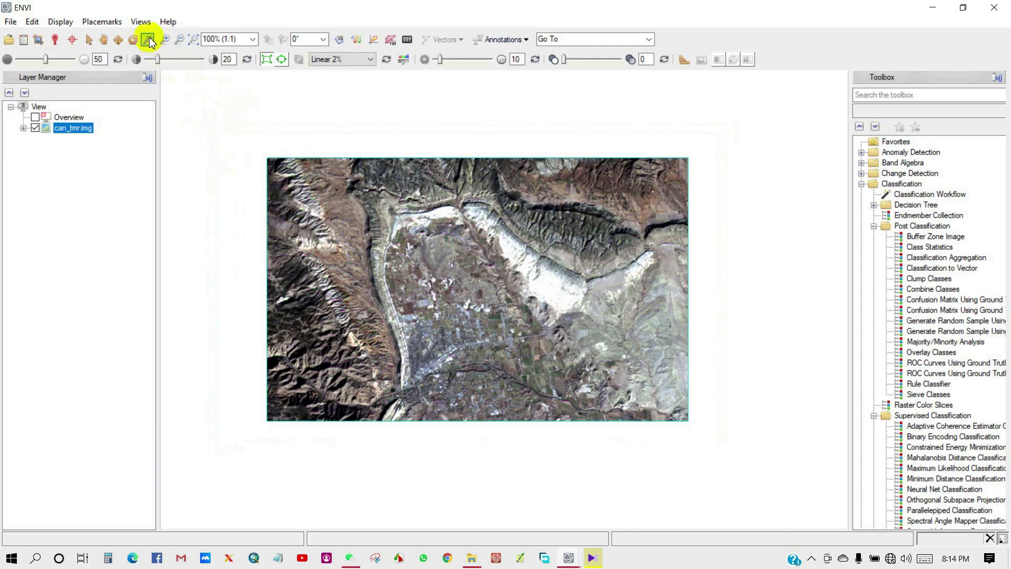
left_click(371, 219)
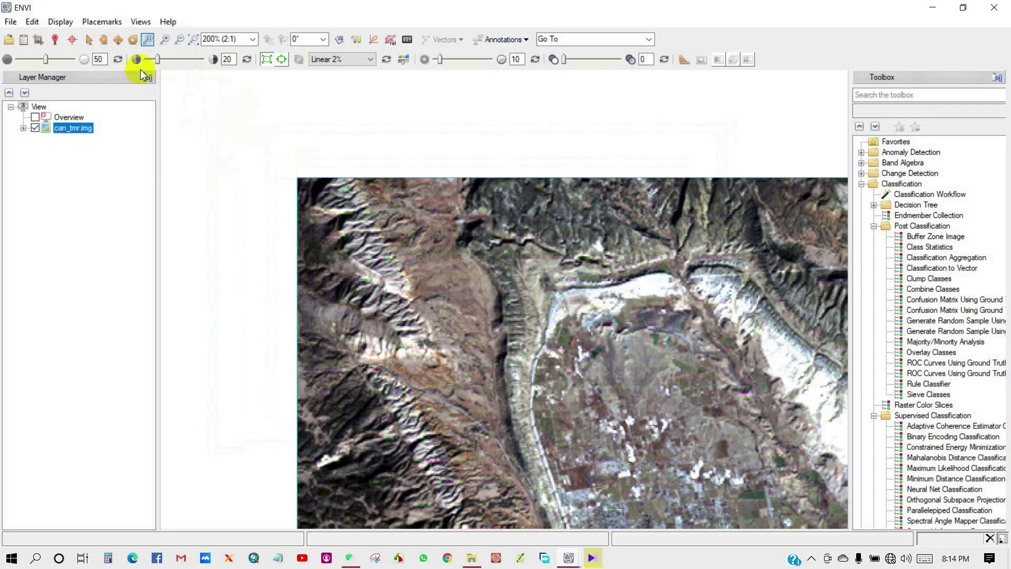
left_click(103, 40)
left_click_drag(406, 283, 359, 256)
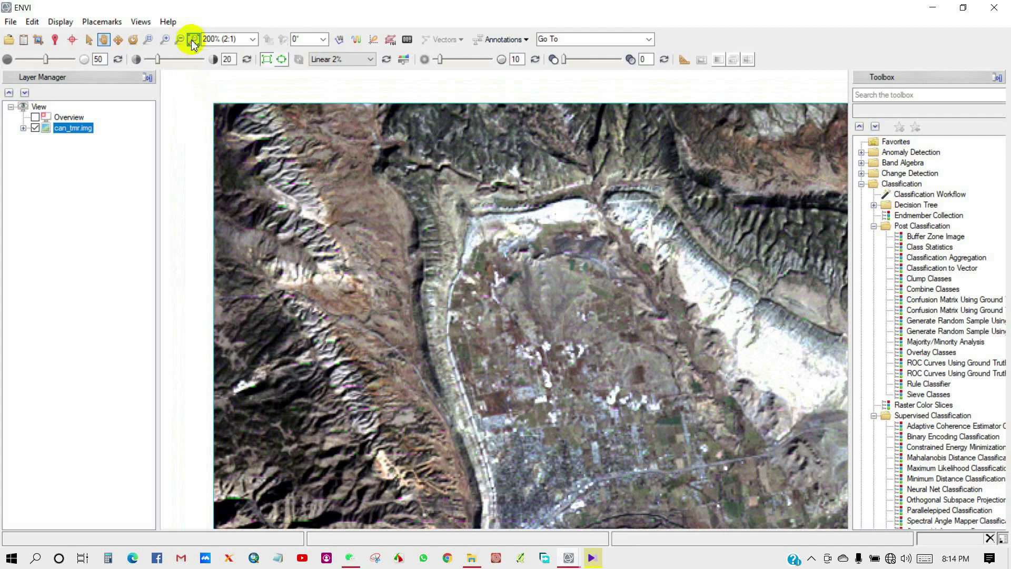
left_click(193, 40)
mouse_move(444, 283)
left_mouse_down()
mouse_move(411, 268)
mouse_move(440, 283)
left_mouse_up()
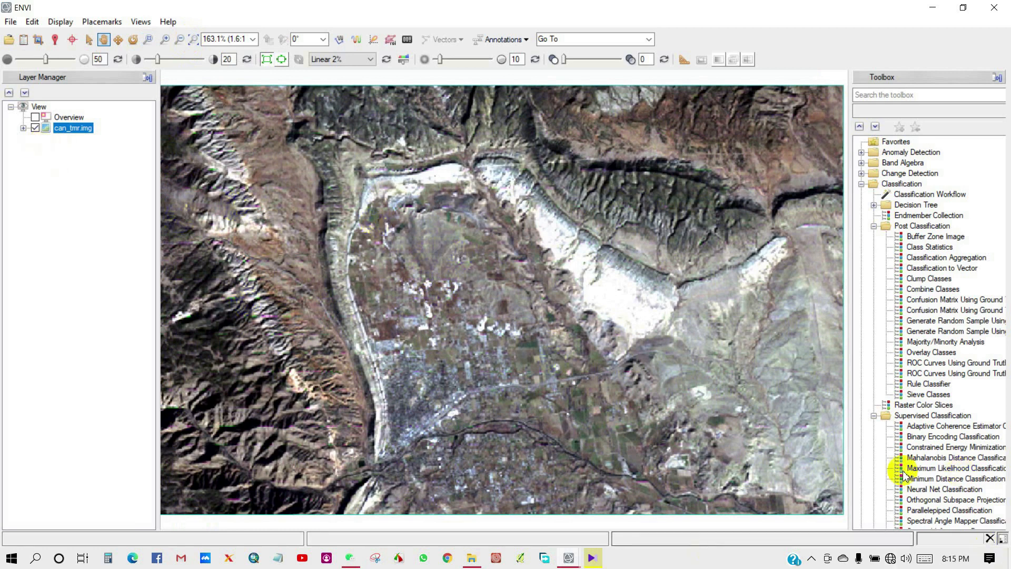
Expand the can_tmr.img layer's bands and examine the file's full band list in the Data Manager
left_click(23, 128)
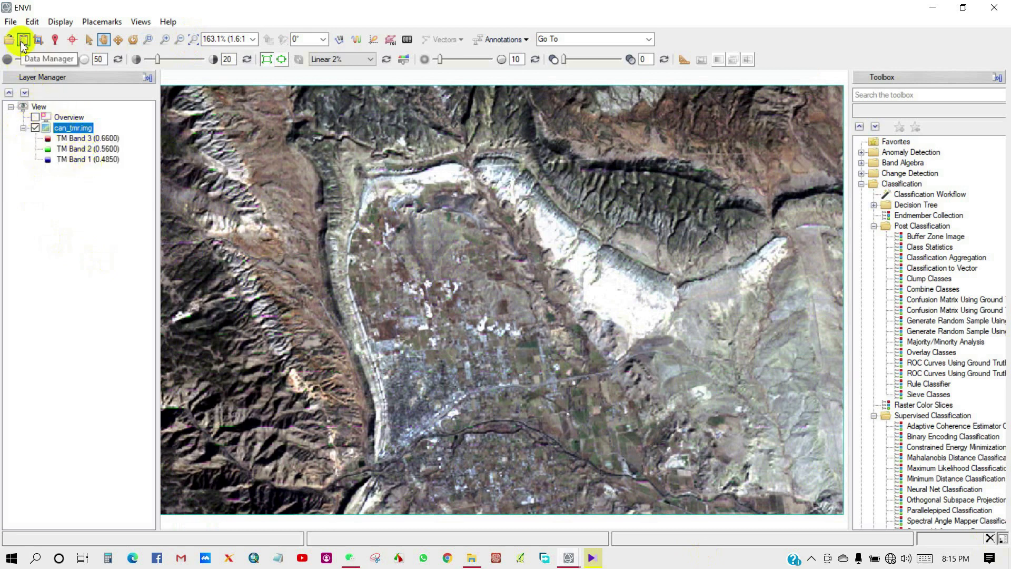
left_click(24, 41)
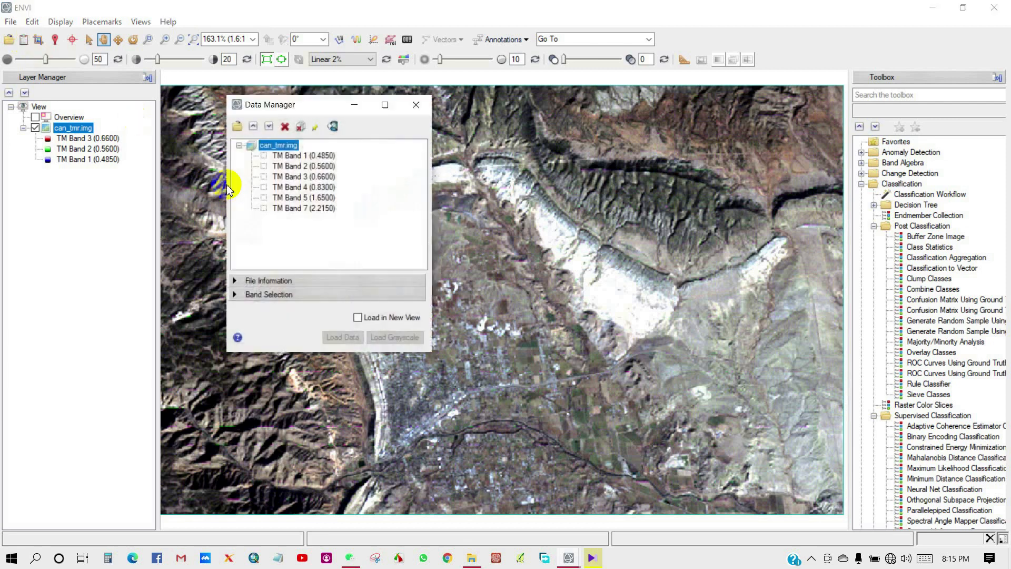
left_click_drag(287, 105, 440, 117)
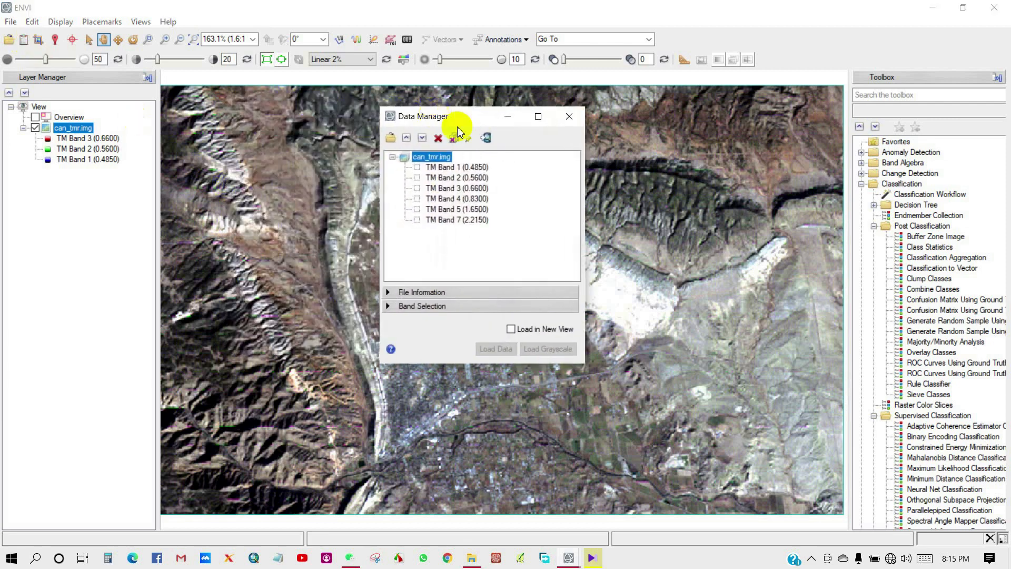
left_click(407, 139)
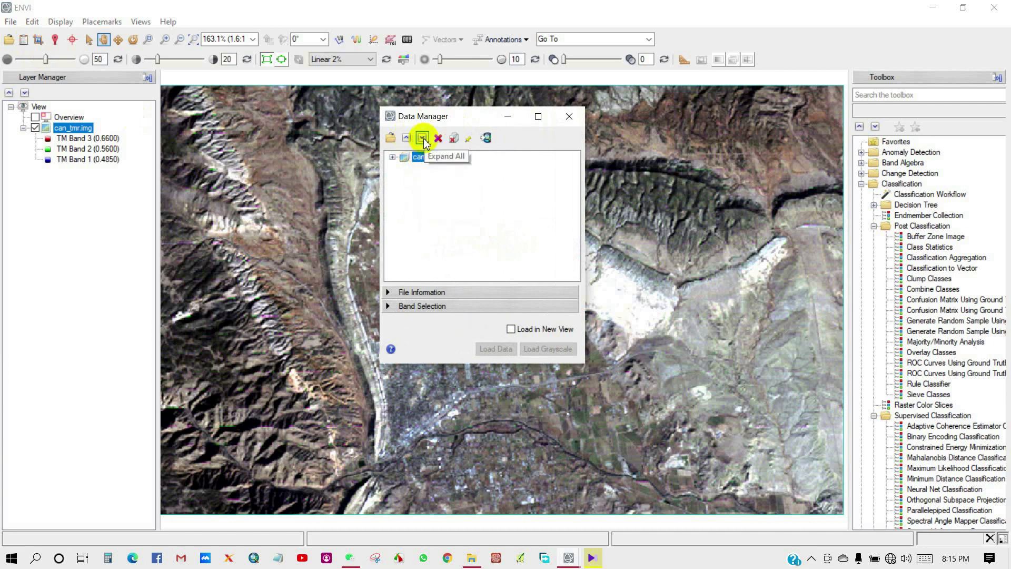
left_click(423, 140)
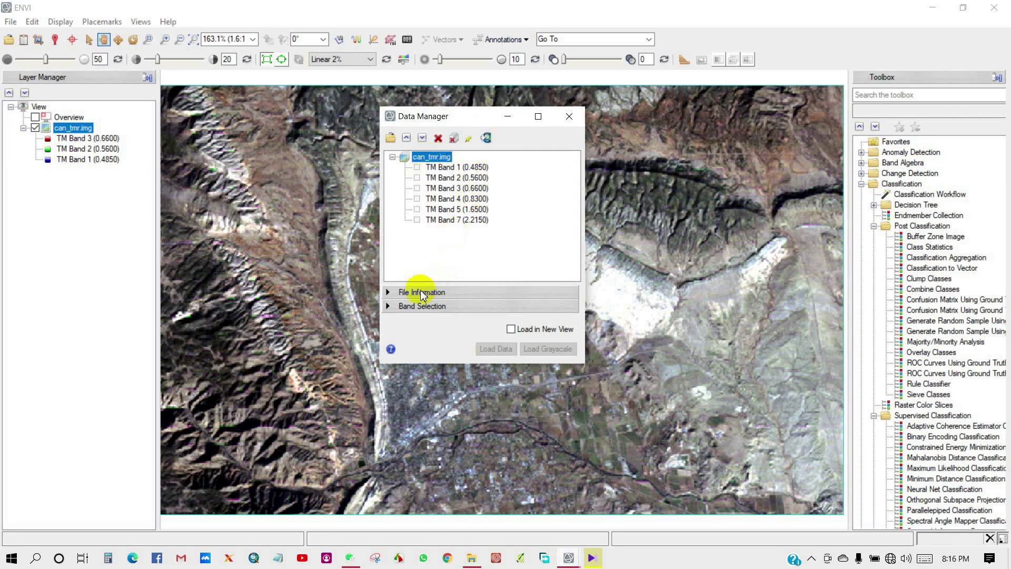
Review the can_tmr.img file information, including dimensions, data type, sensor type and description
left_click(390, 293)
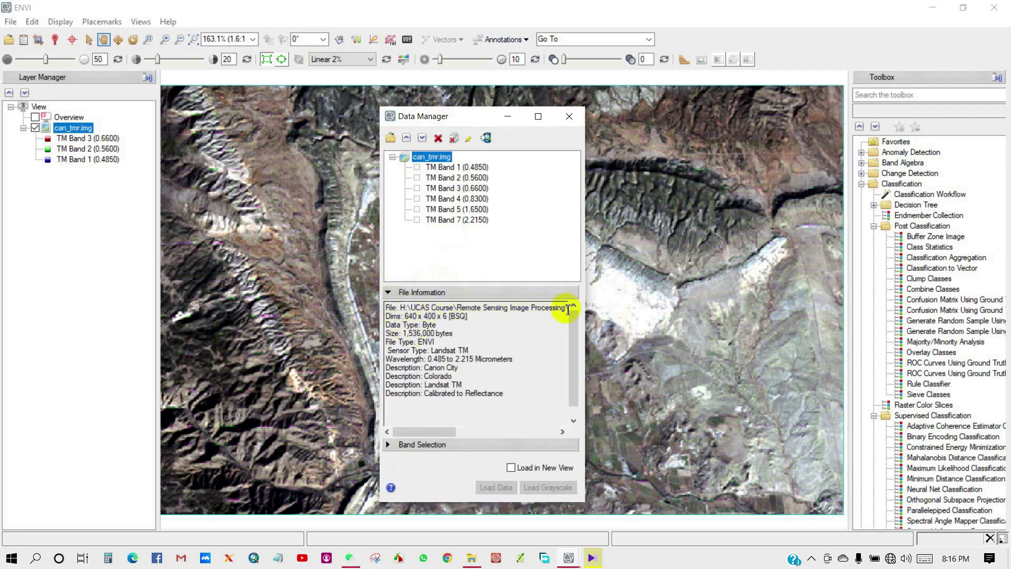
left_click_drag(405, 316, 480, 317)
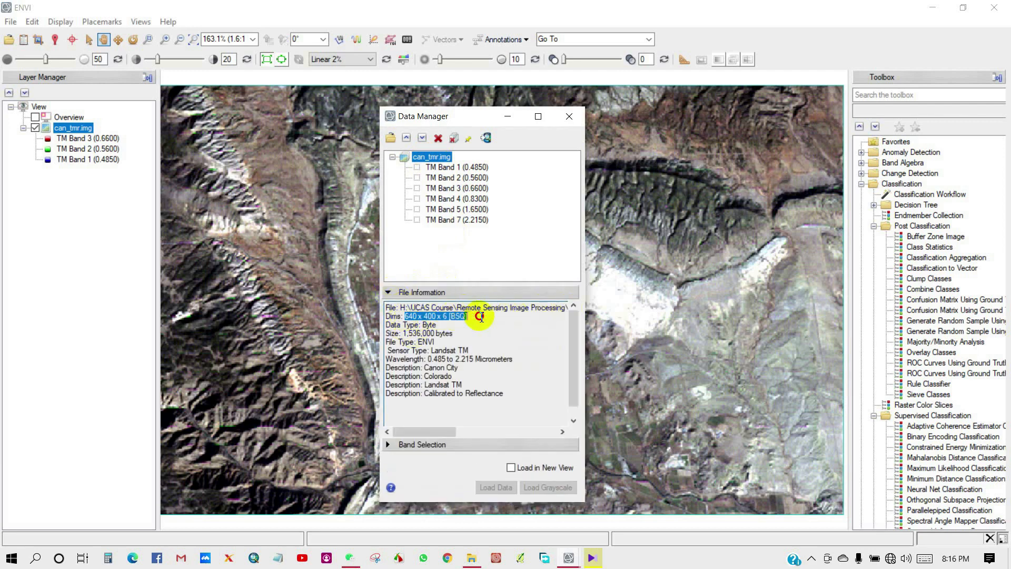
left_click_drag(403, 324, 453, 334)
left_click_drag(419, 341, 473, 348)
left_click(470, 349)
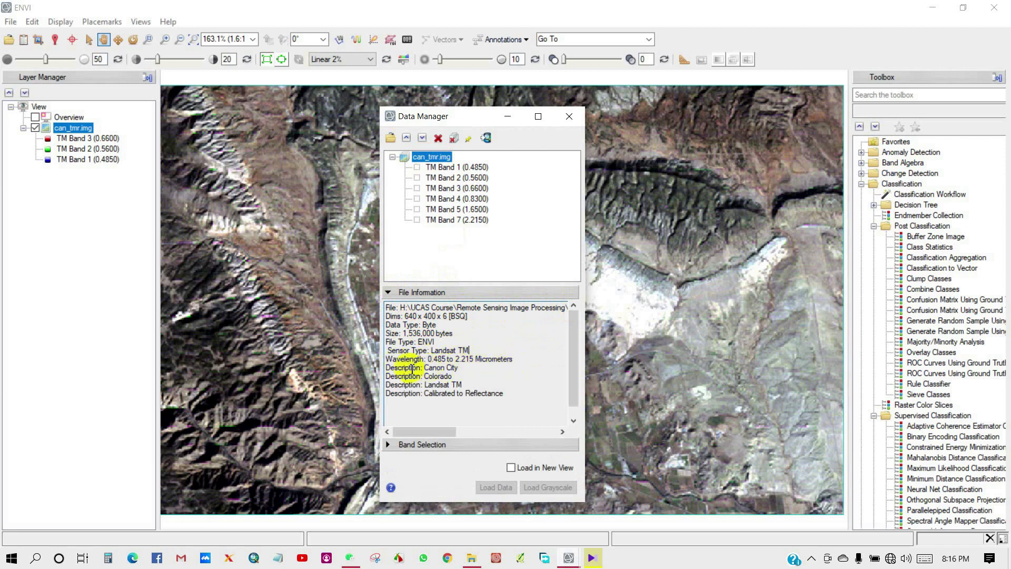
left_click(459, 367)
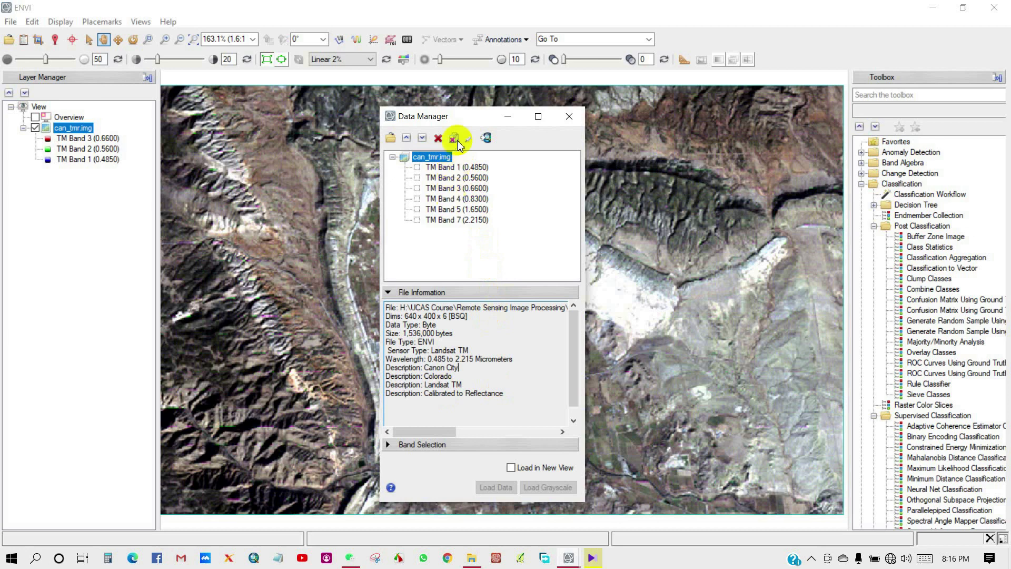
Load can_tmr.img as a false-colour composite with TM Band 4 as red, Band 3 as green and Band 2 as blue
left_click_drag(457, 116, 439, 104)
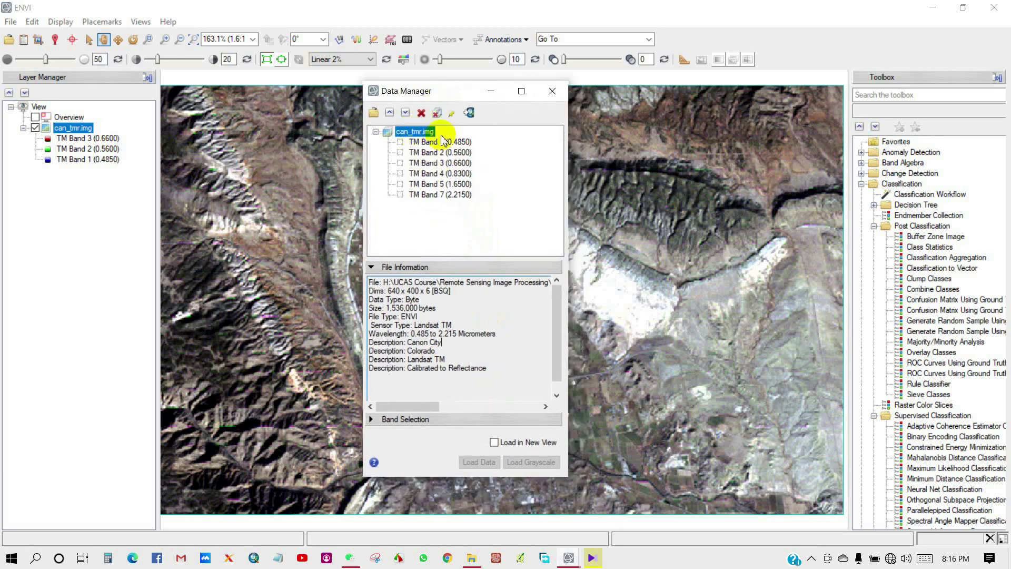
left_click(403, 177)
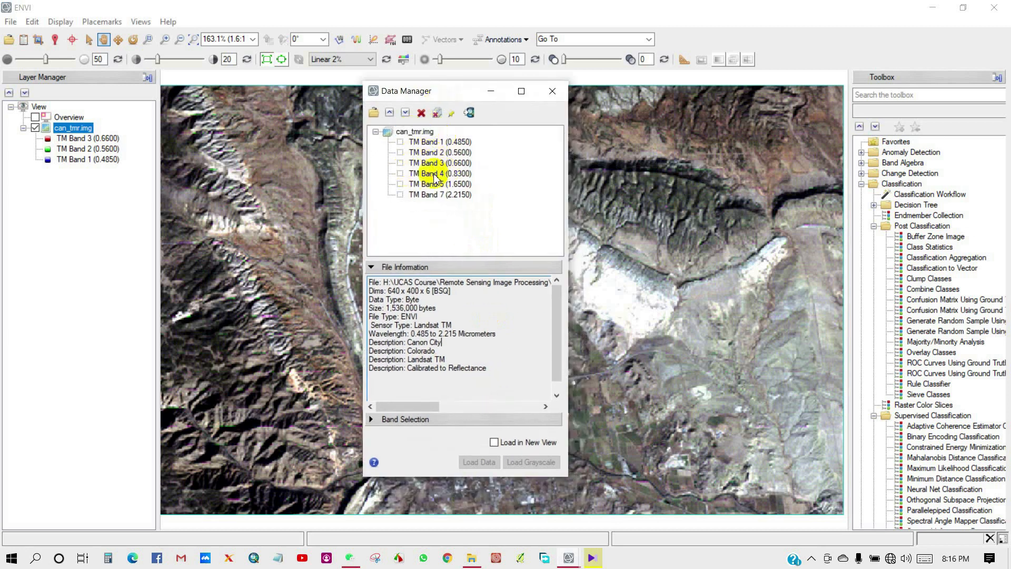
left_click(399, 164)
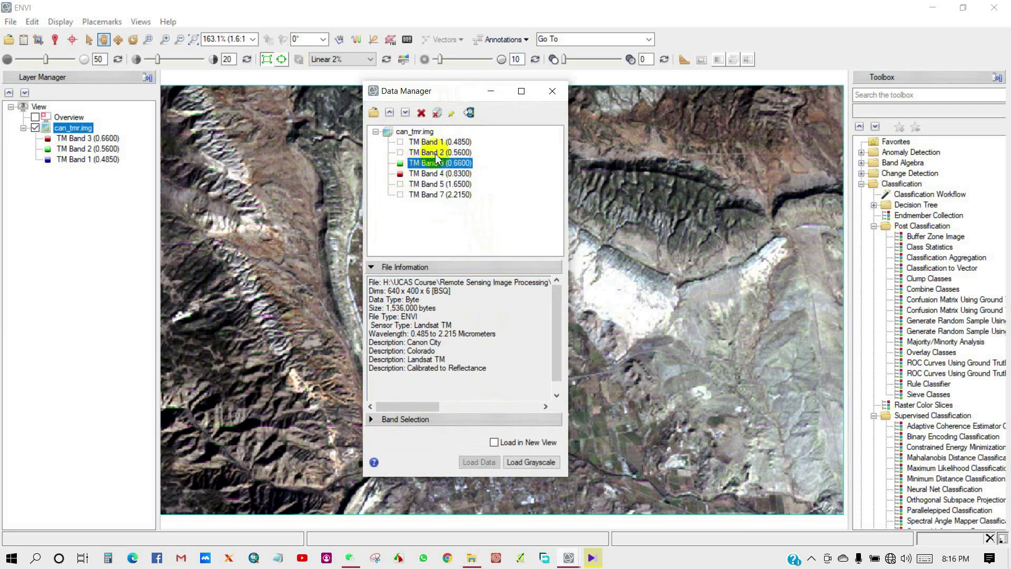
left_click(399, 155)
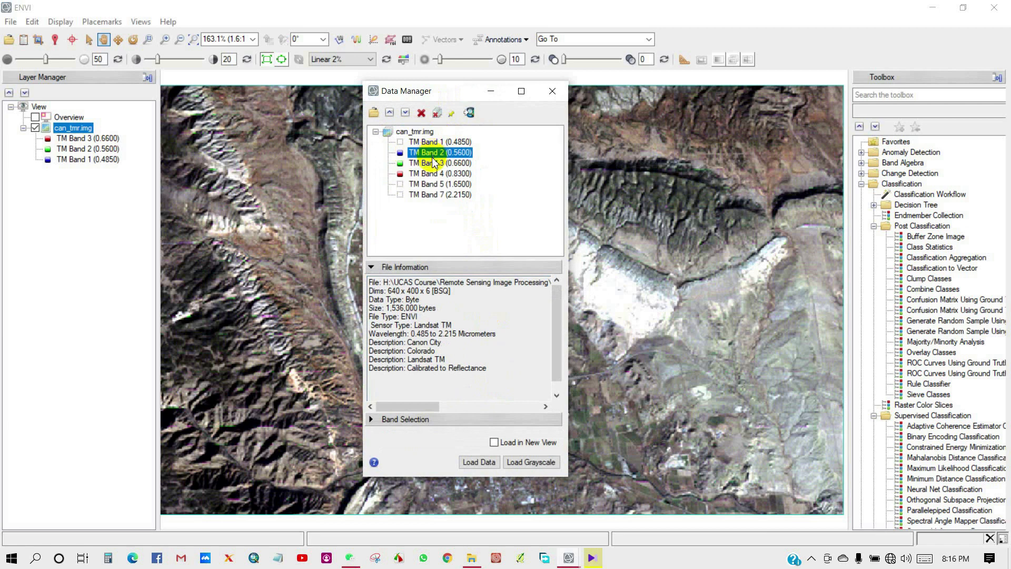
left_click(477, 462)
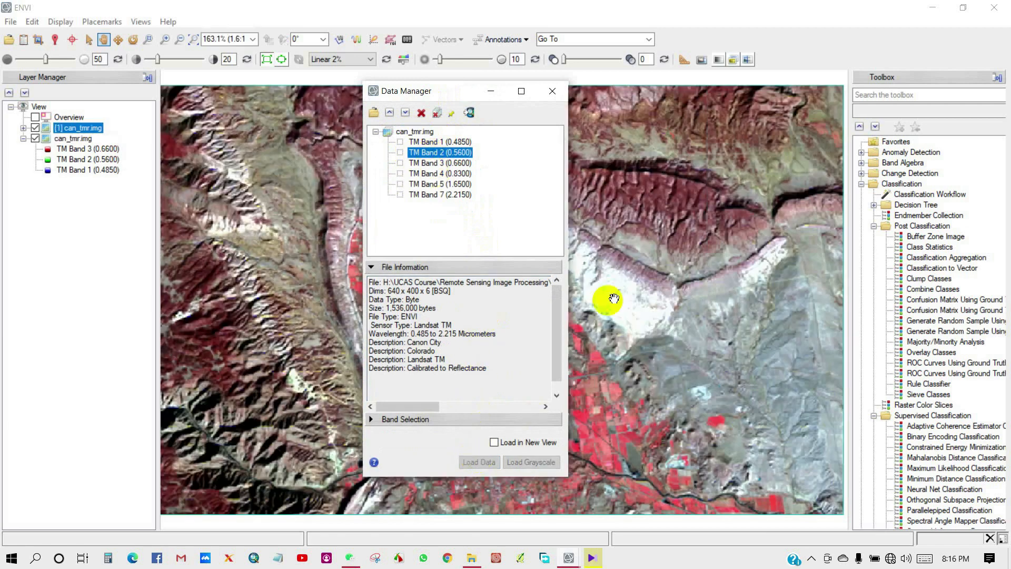
Close the Data Manager and expand the band assignments of the new [1] can_tmr.img layer
left_click(553, 91)
left_click_drag(529, 261, 443, 268)
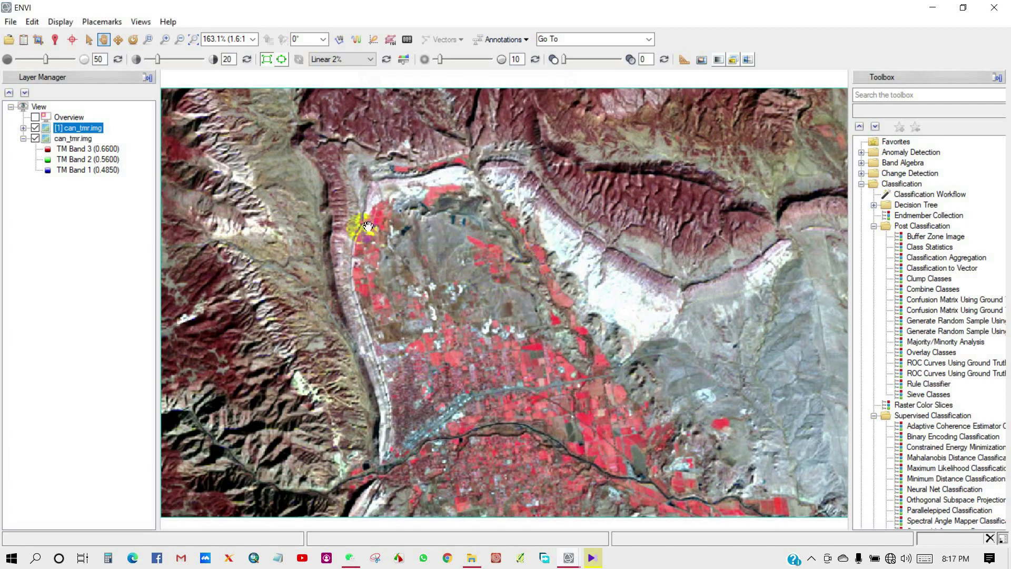
left_click(23, 128)
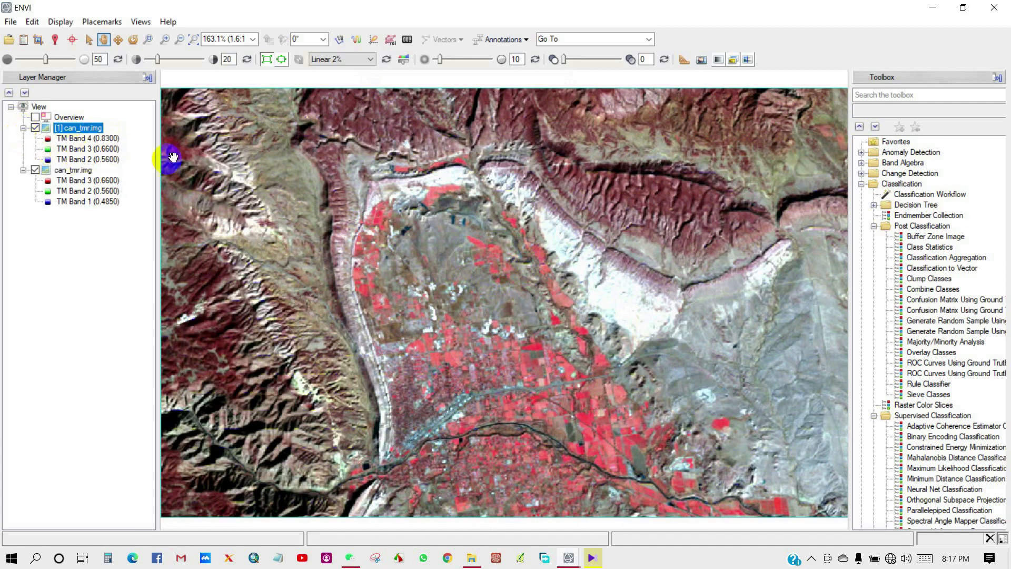
left_click_drag(435, 294, 436, 276)
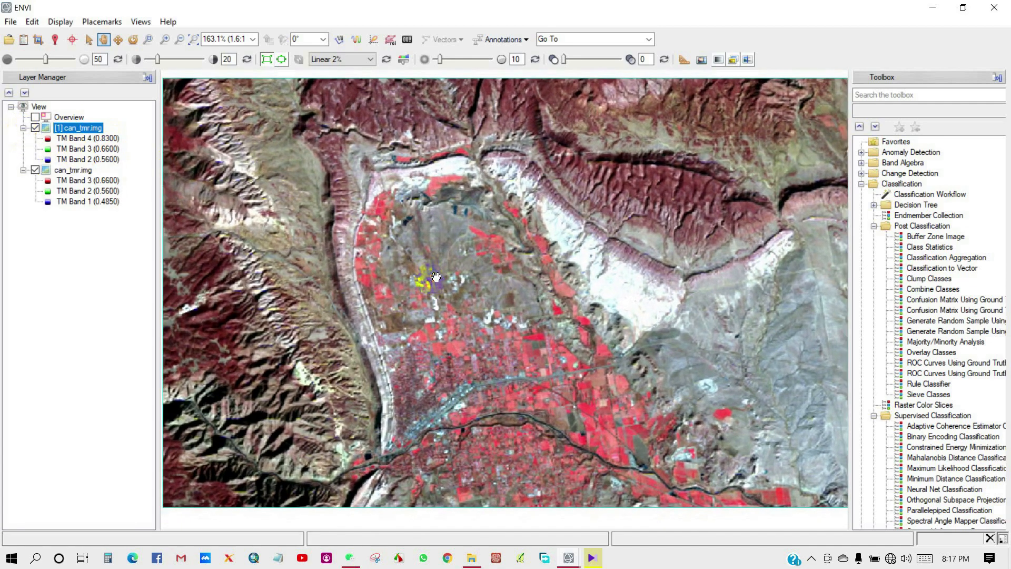
scroll(436, 276, "down", 1)
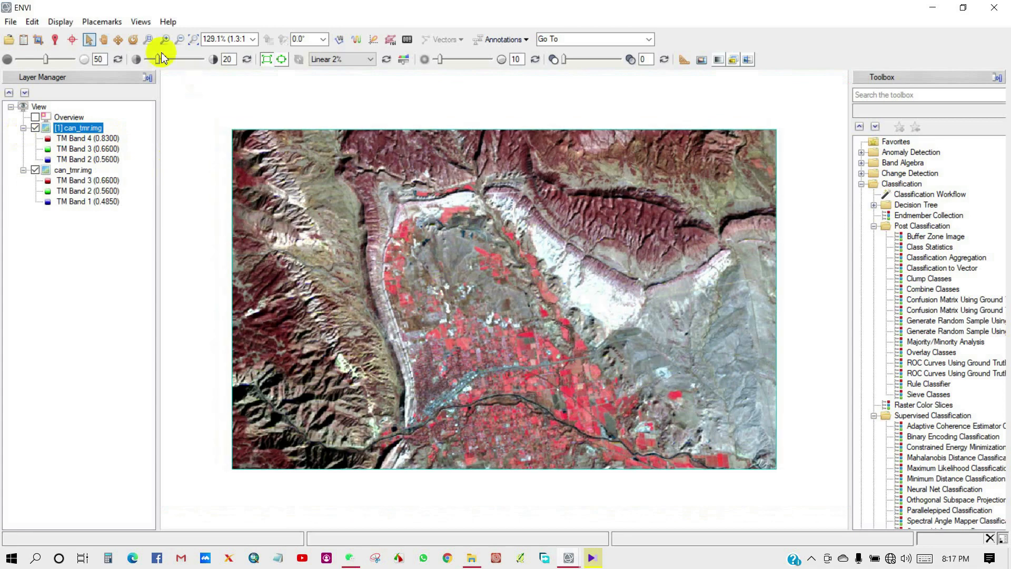
Try rotating the false-colour image freehand with the Rotate View tool
left_click(135, 42)
left_click_drag(273, 170, 270, 144)
left_click_drag(627, 225, 361, 197)
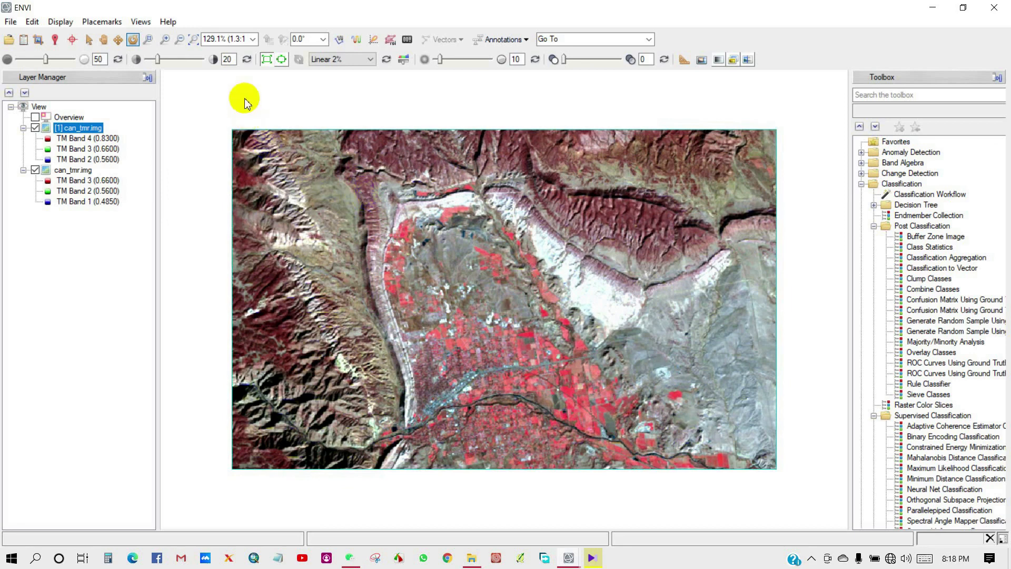
Plot an arbitrary profile along a closed multi-point line around the central valley of the false-colour image, and close the plot
left_click(340, 41)
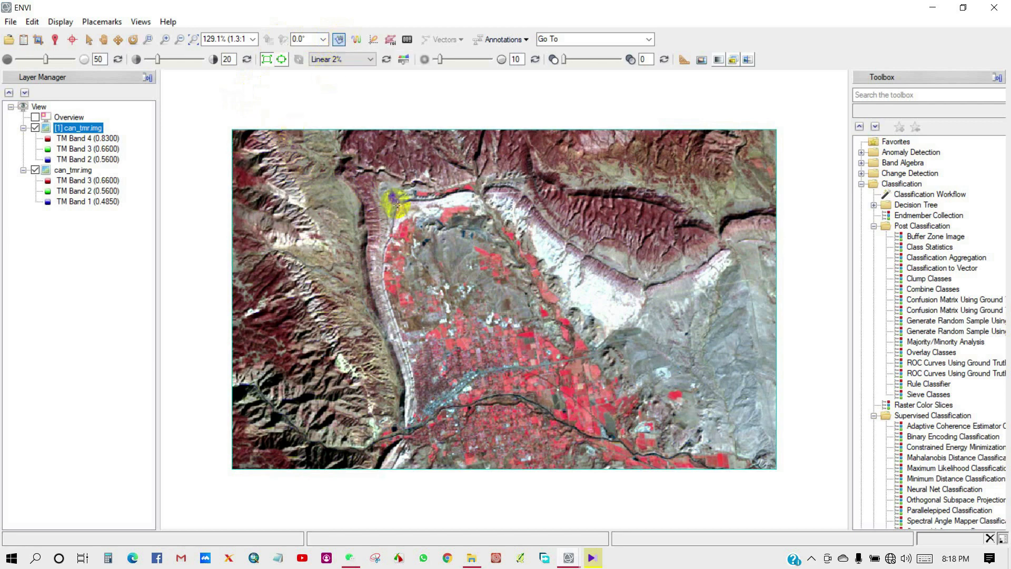
left_click(639, 313)
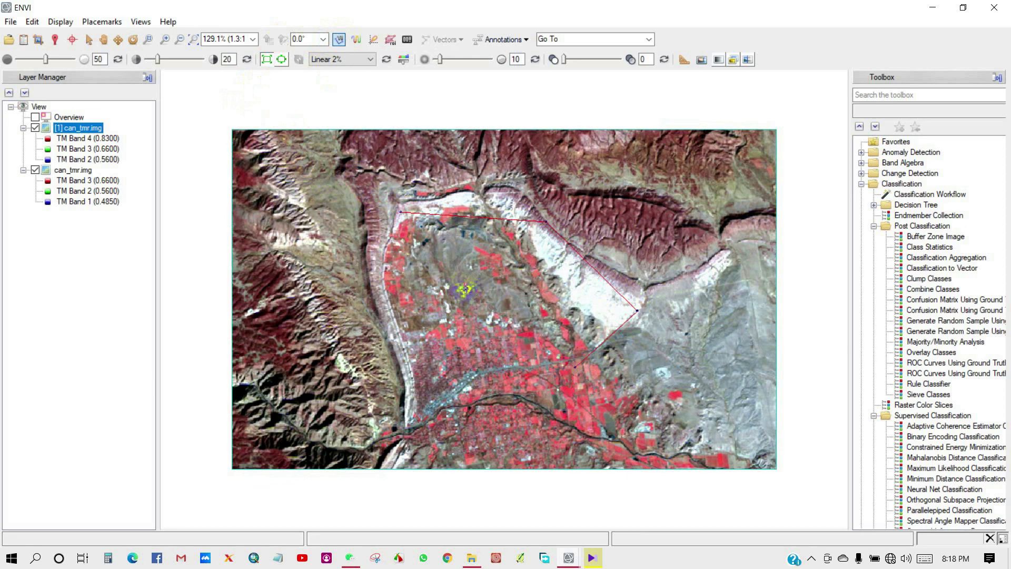
right_click(402, 213)
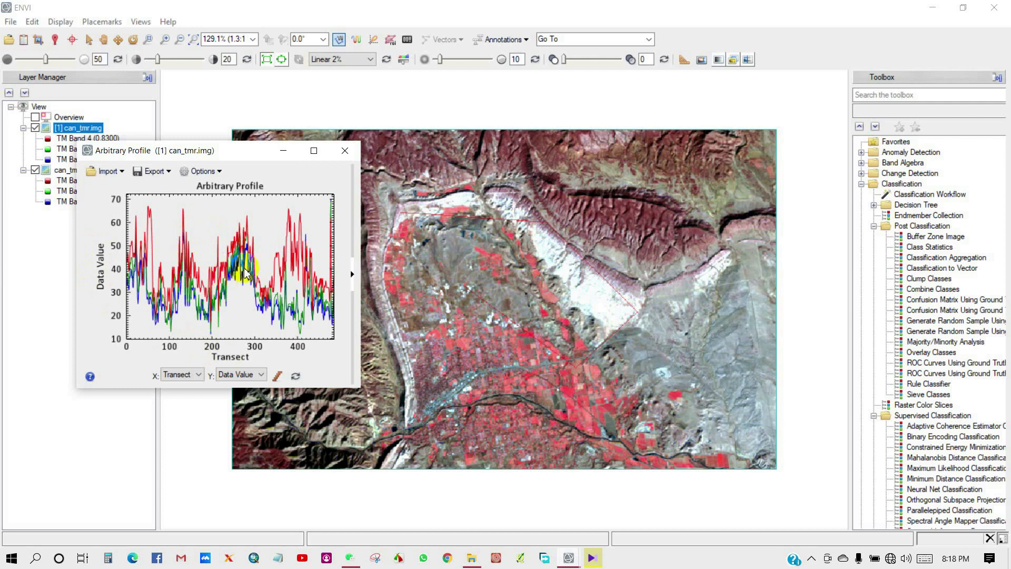
left_click(344, 152)
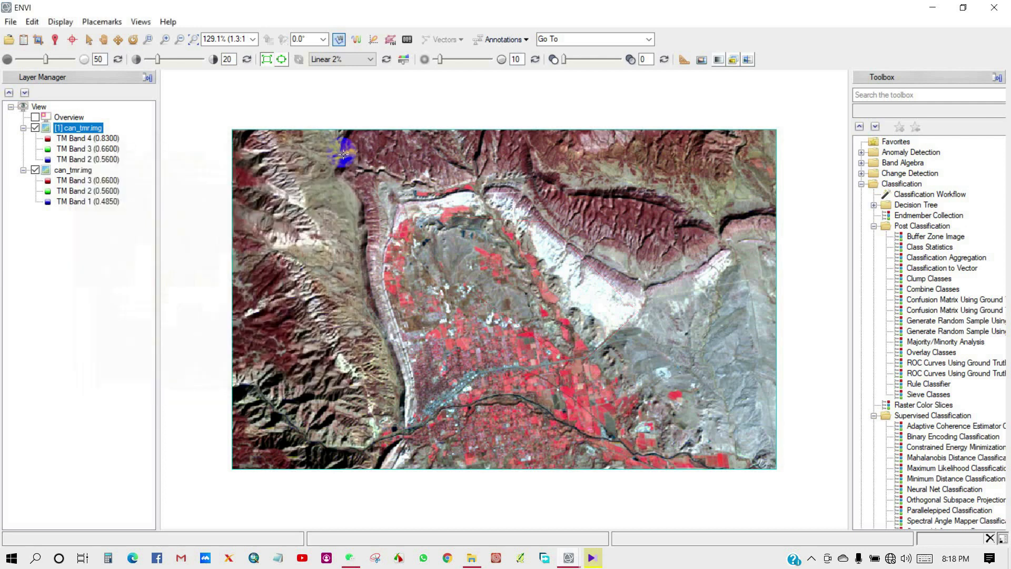
Display the spectral profile of a pixel near the centre of the false-colour image and examine the spot at higher magnification
left_click(357, 40)
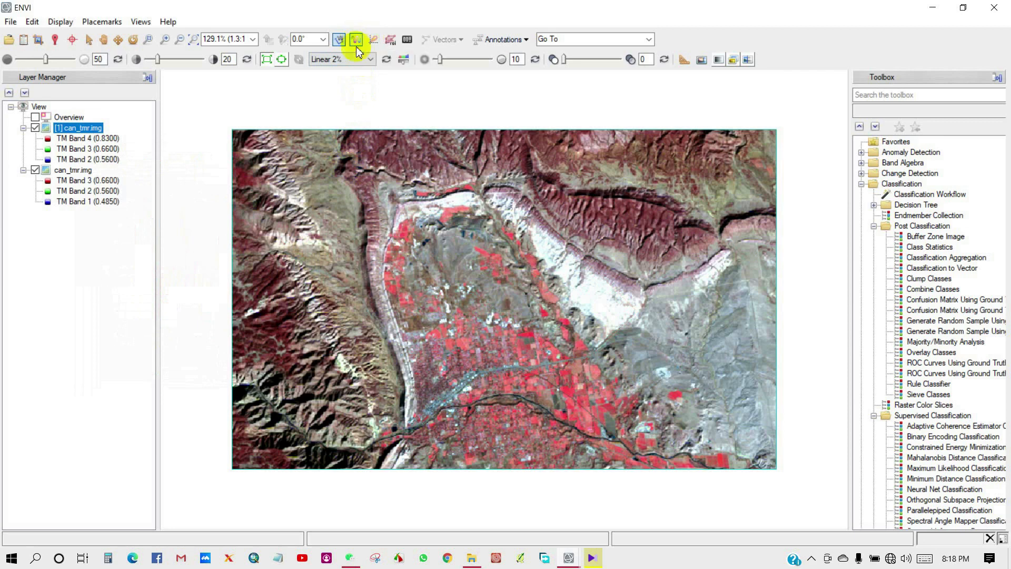
left_click_drag(318, 138, 259, 129)
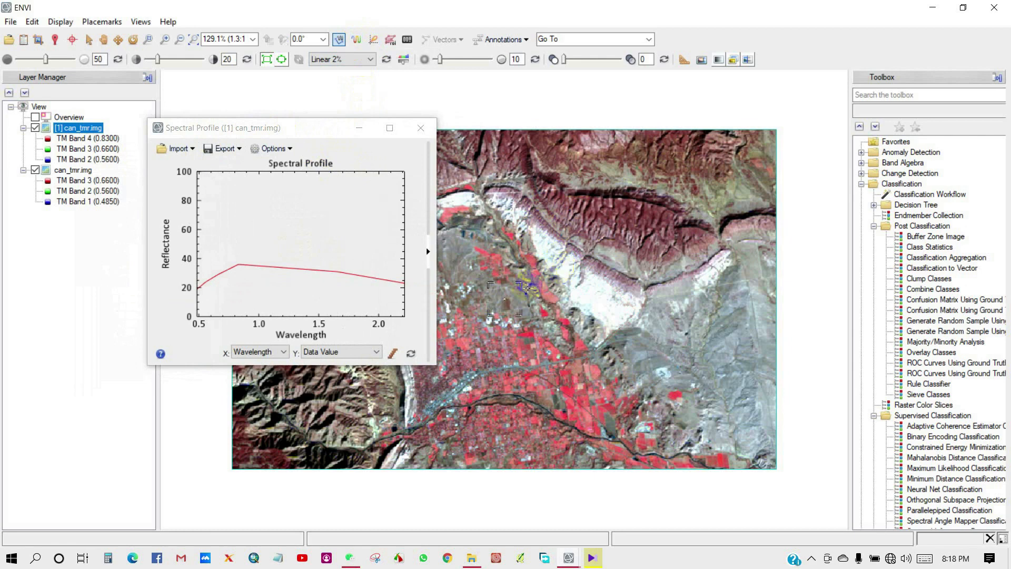
scroll(527, 288, "up", 5)
left_click_drag(294, 131, 311, 126)
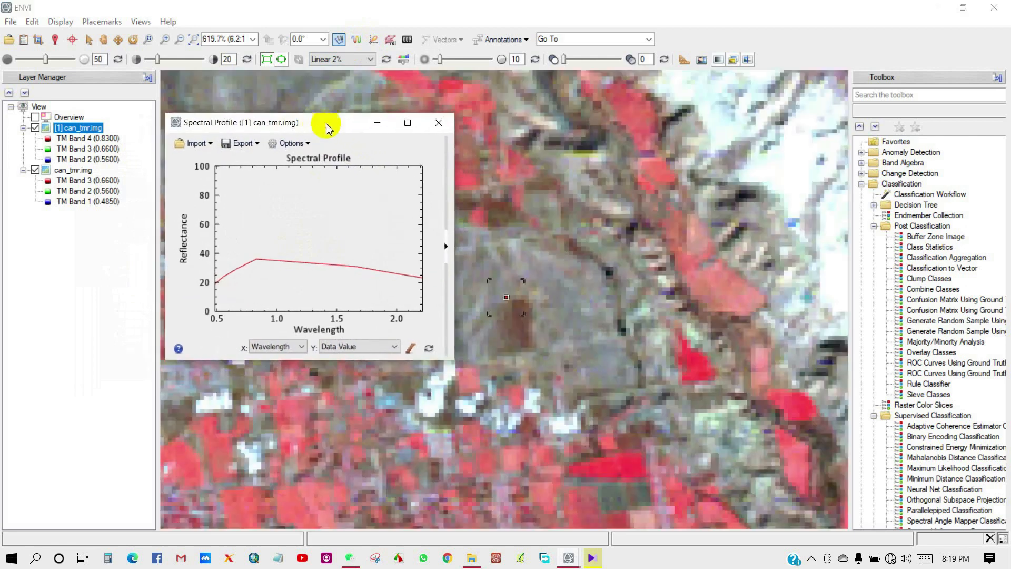
Open a scatter plot of TM Band 4 against TM Band 3 for can_tmr.img and close the spectral profile
left_click(373, 39)
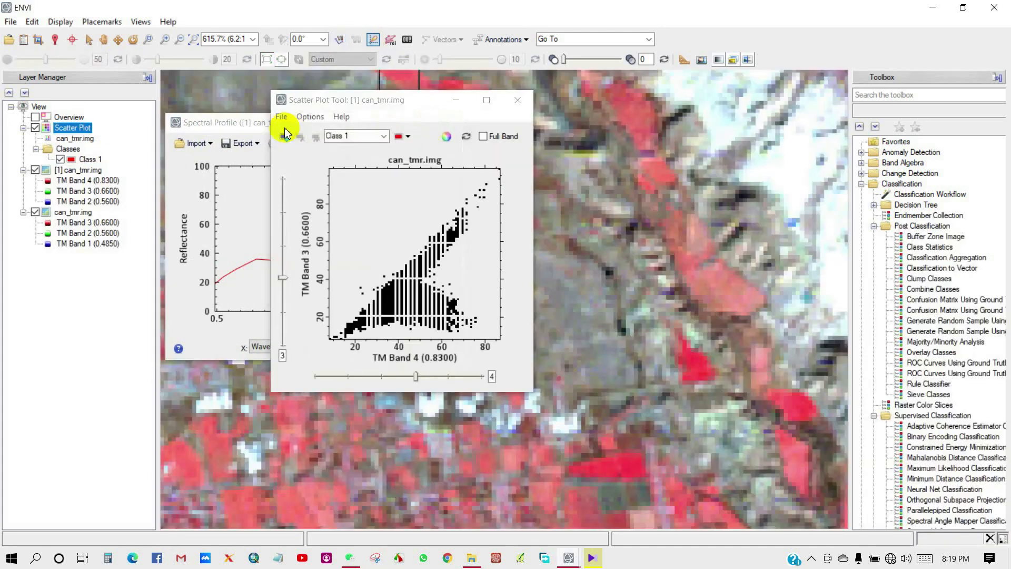
left_click(205, 125)
left_click_drag(206, 124, 112, 124)
left_click(344, 123)
left_click(357, 99)
left_click_drag(357, 100, 340, 96)
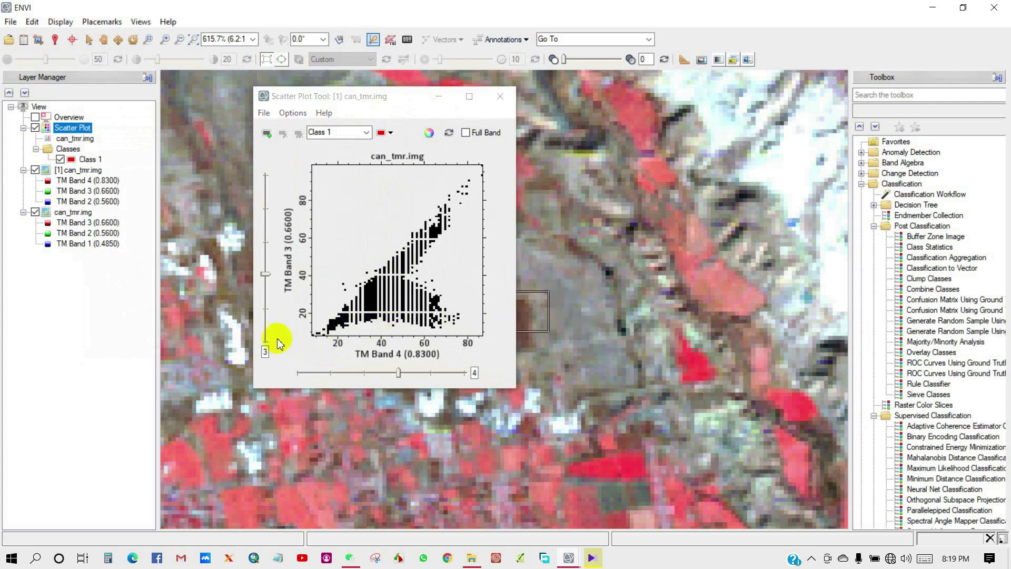
Compare TM Band 4 in the scatter plot against TM Bands 2, 3, 4, 5 and 7, and close the plot
left_click_drag(264, 282, 265, 308)
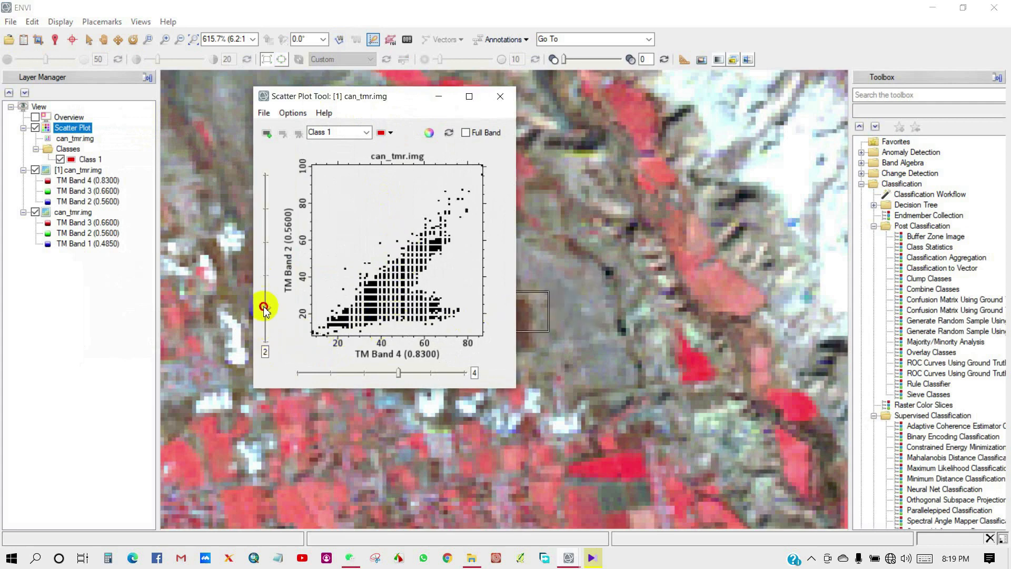
left_click(267, 285)
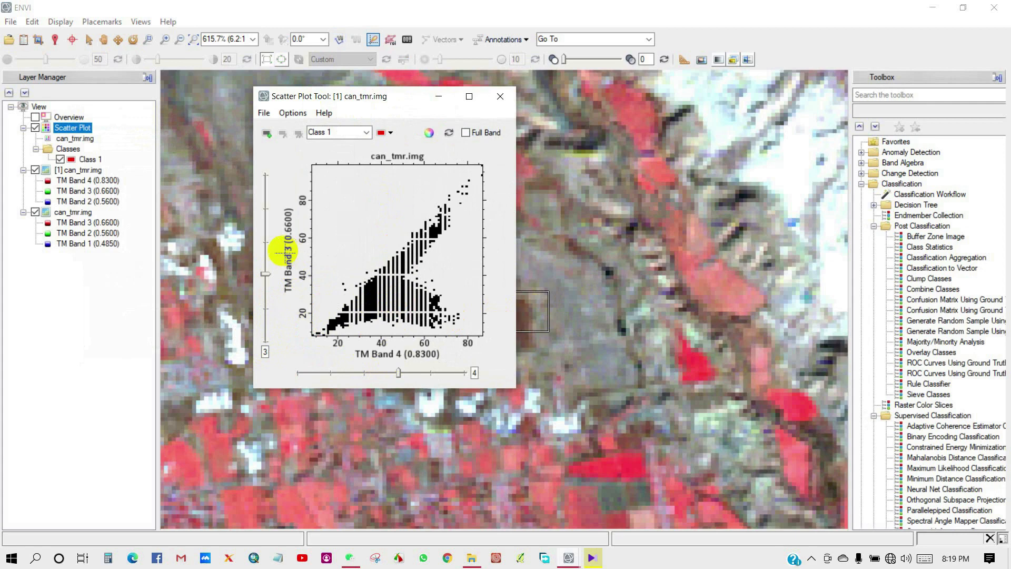
left_click(265, 255)
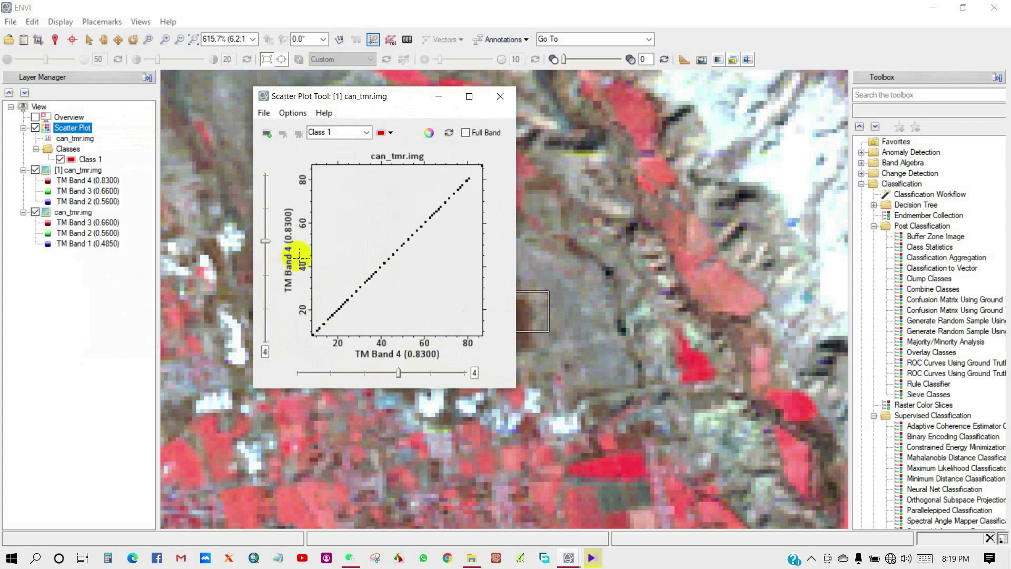
left_click(263, 227)
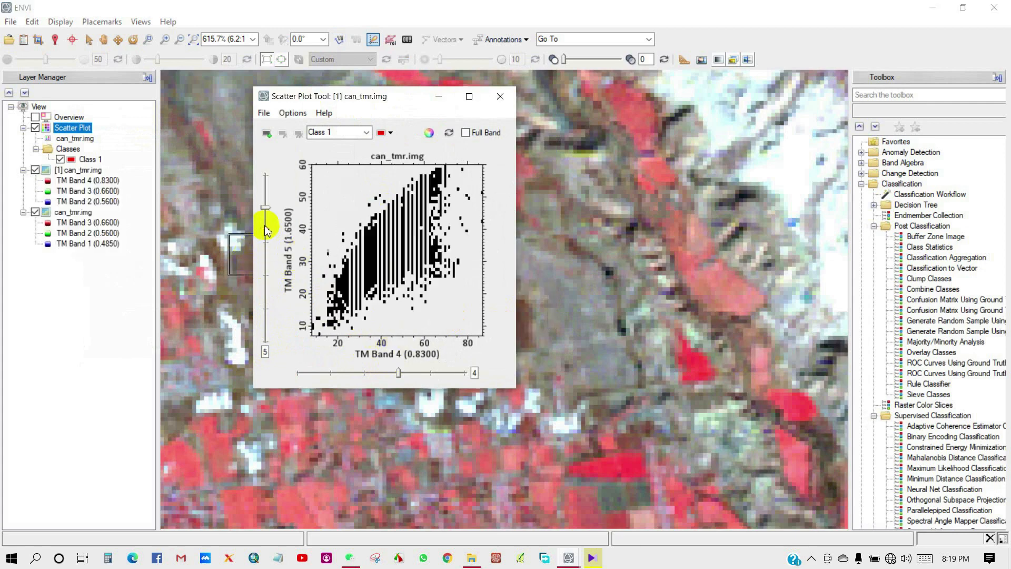
left_click(267, 190)
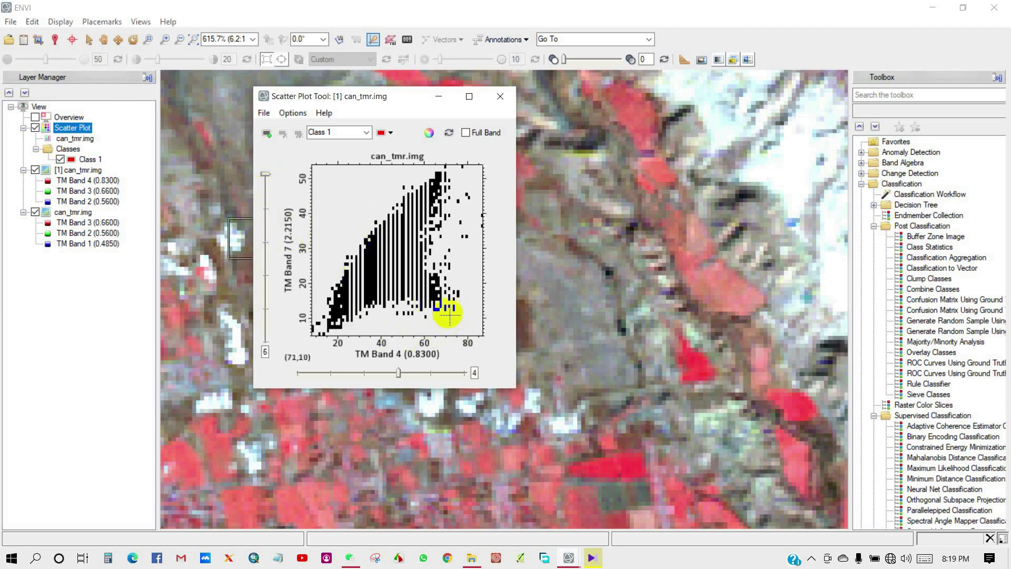
left_click(501, 98)
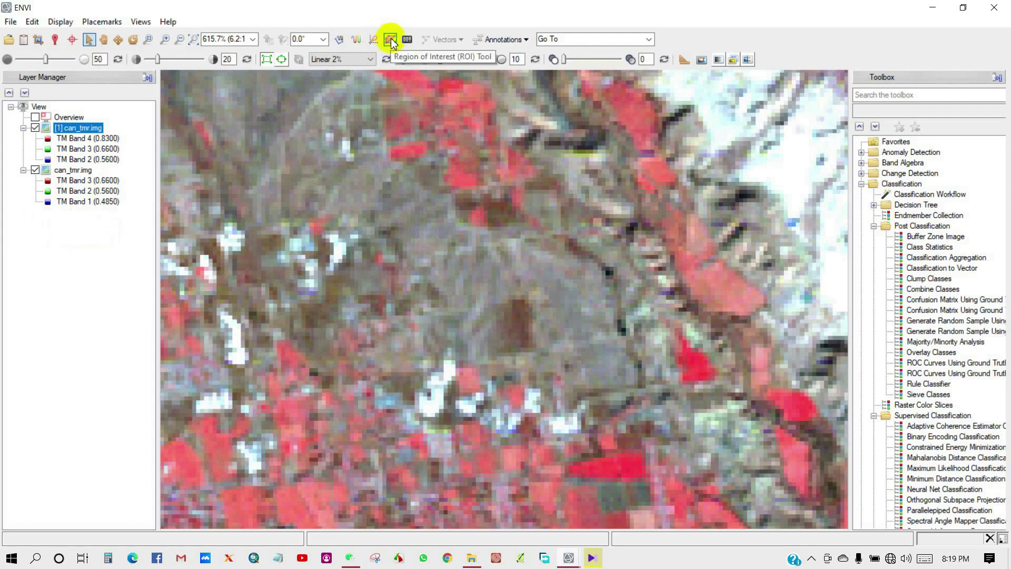
Draw a four-sided polygon region of interest over the northern part of the valley in the false-colour image
scroll(400, 225, "down", 6)
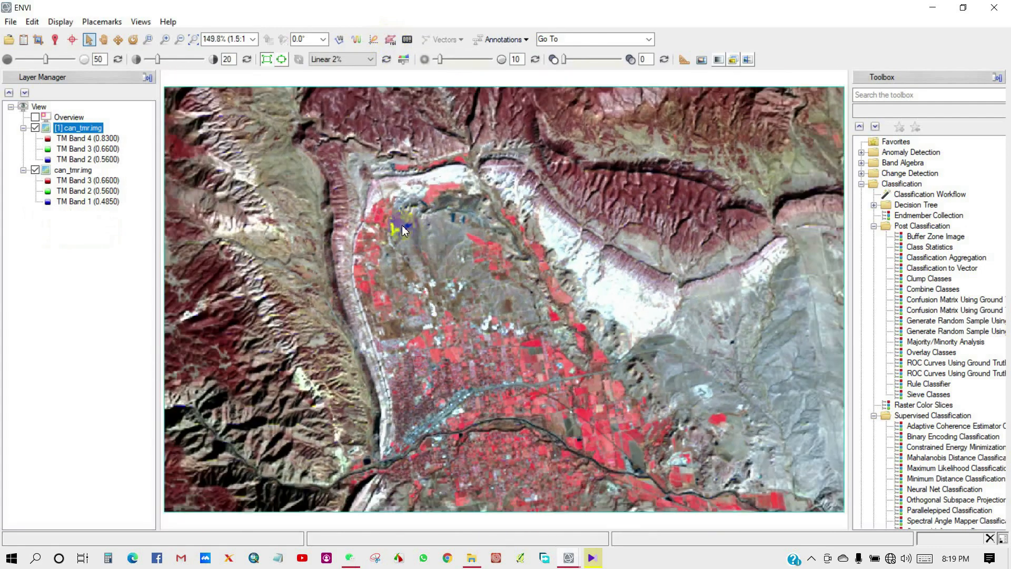
scroll(402, 230, "down", 2)
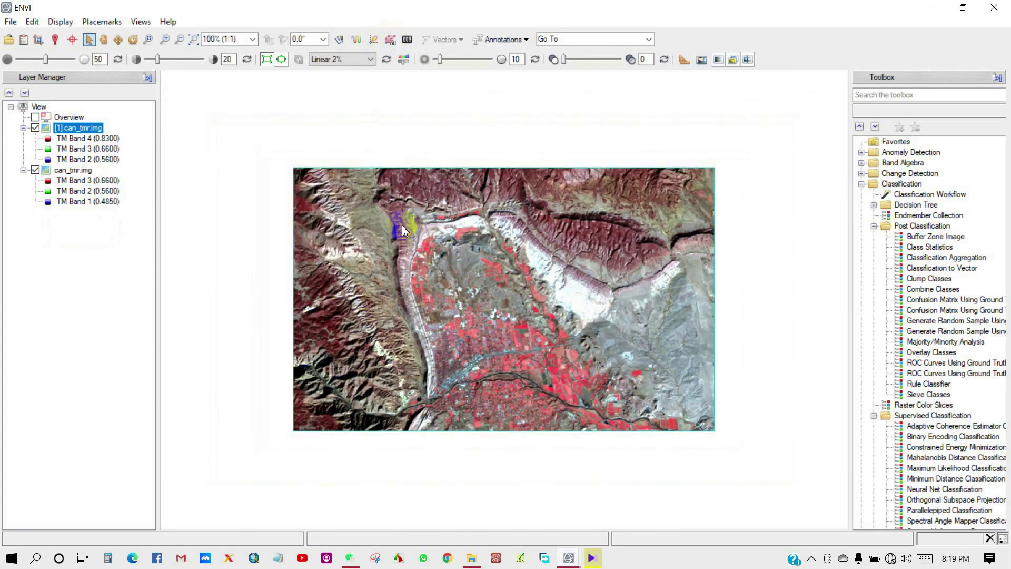
left_click(391, 41)
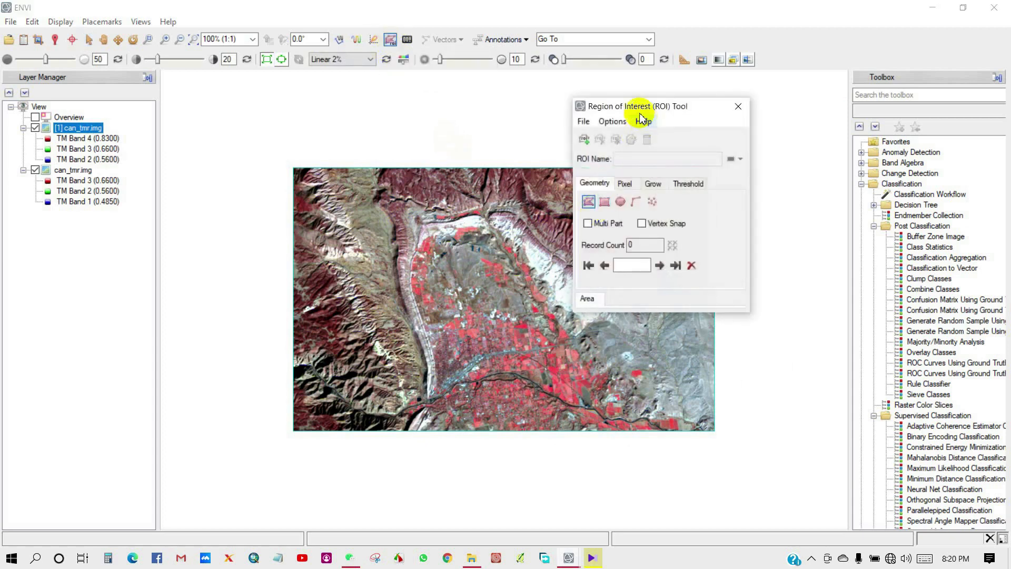
left_click_drag(639, 113, 716, 100)
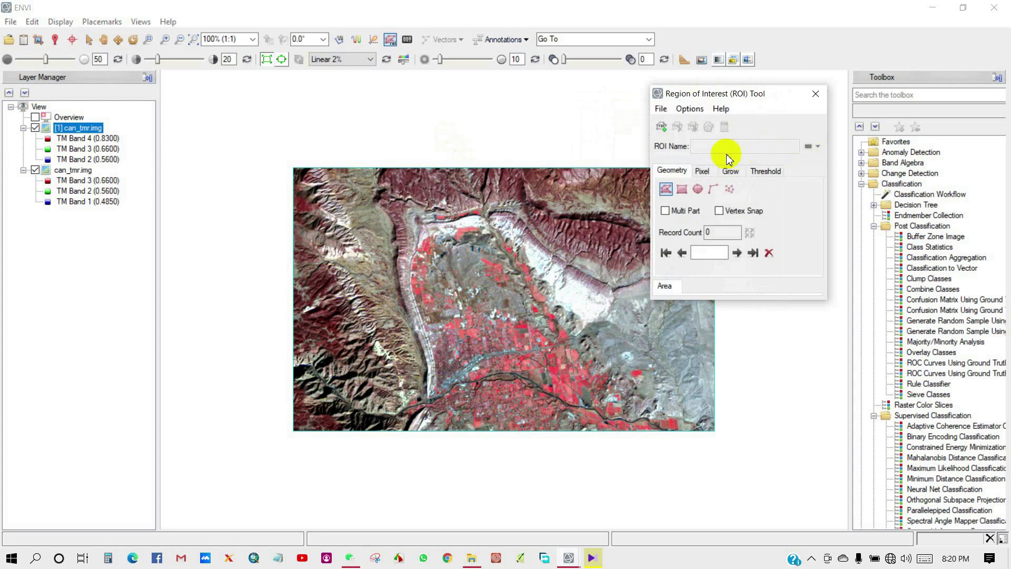
scroll(545, 264, "up", 1)
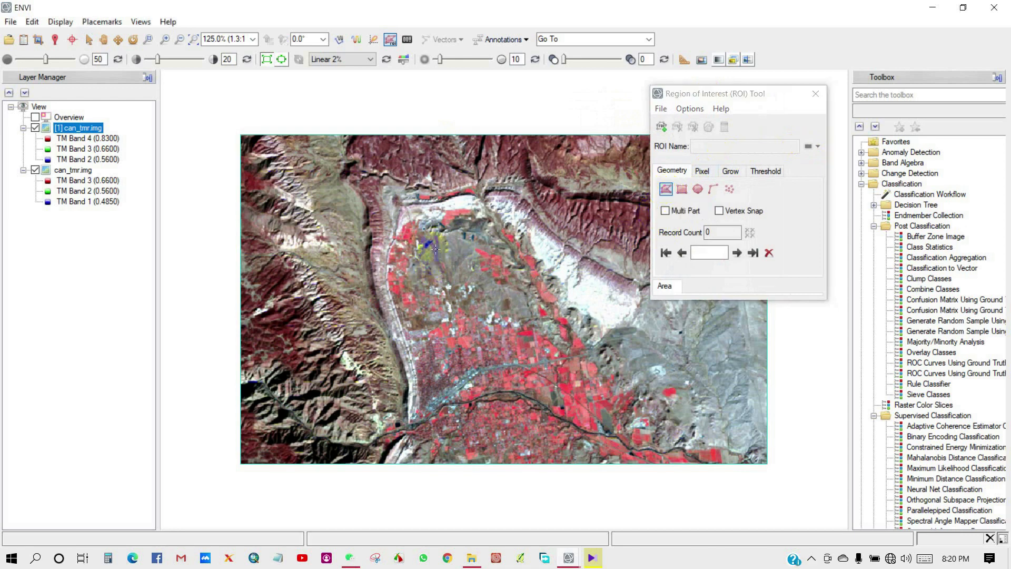
left_click(447, 214)
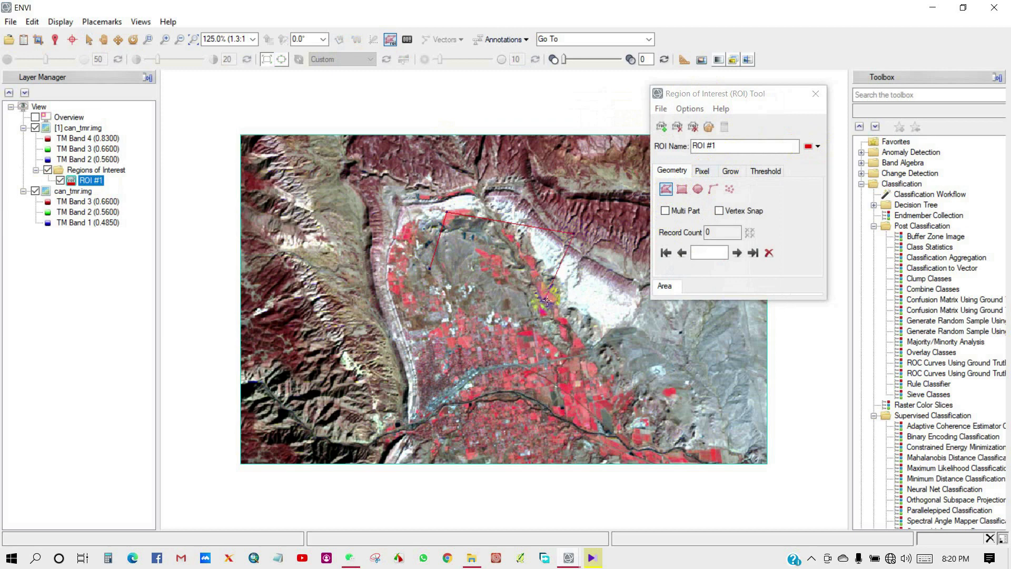
double_click(431, 271)
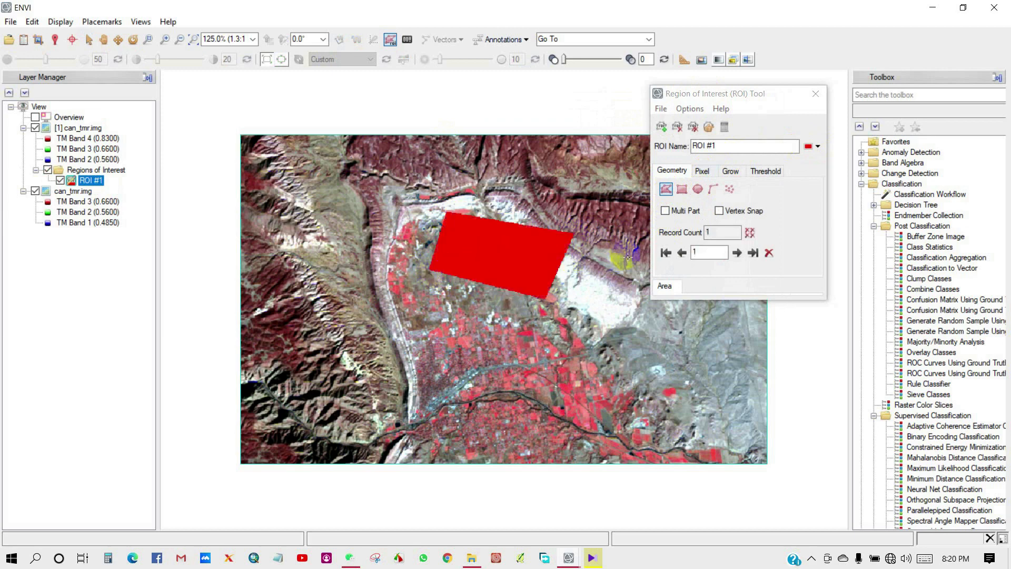
Change the display colour of the polygon region of interest to green
left_click(681, 190)
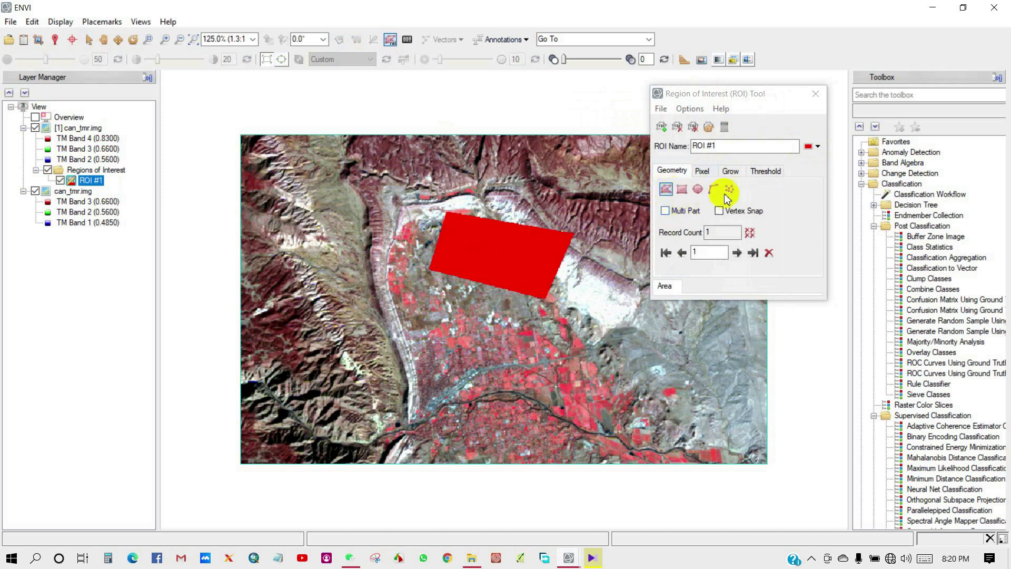
left_click(810, 147)
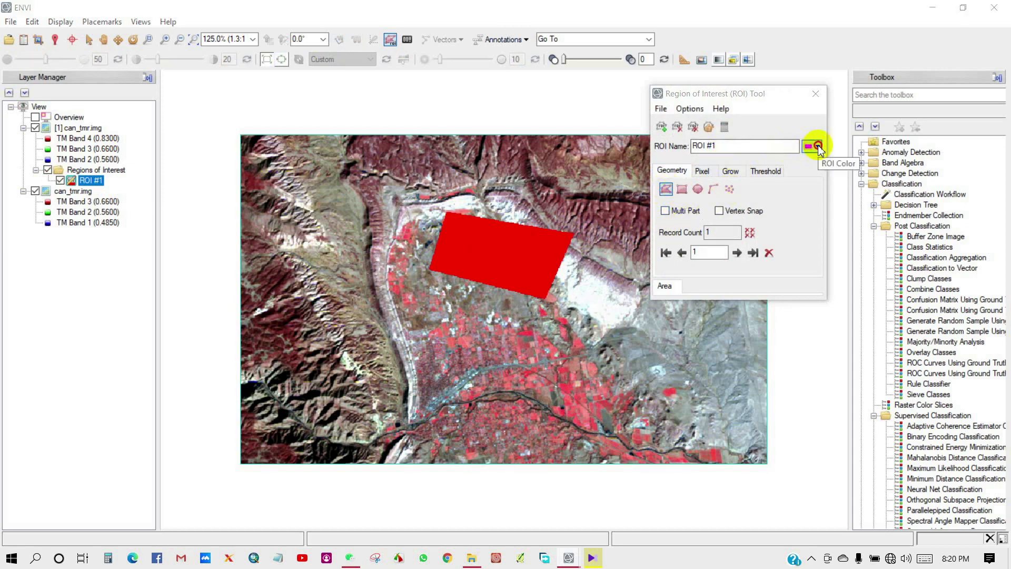
left_click(815, 149)
left_click(847, 182)
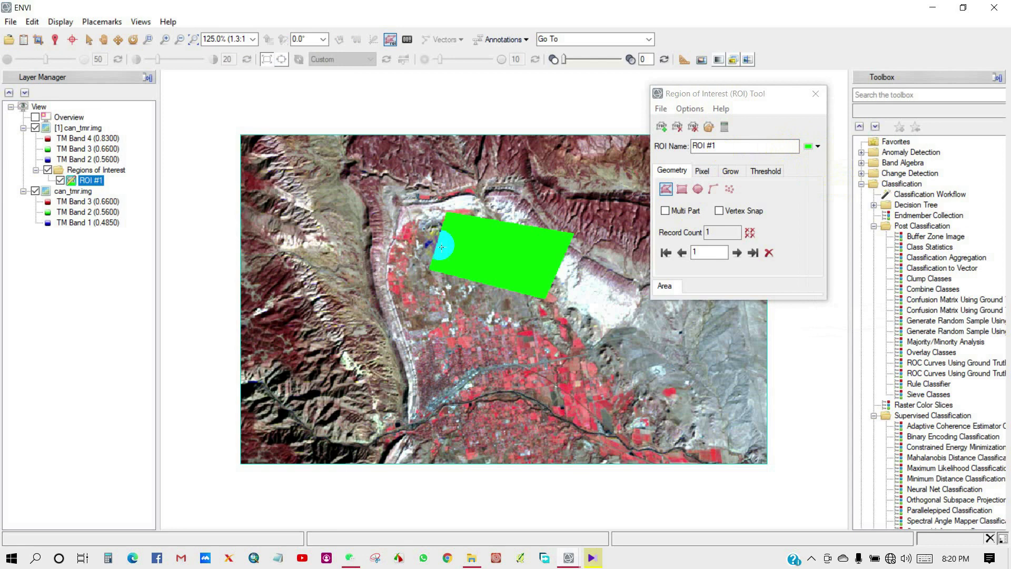
Rename the green region of interest as Study Area
left_click(728, 146)
double_click(728, 147)
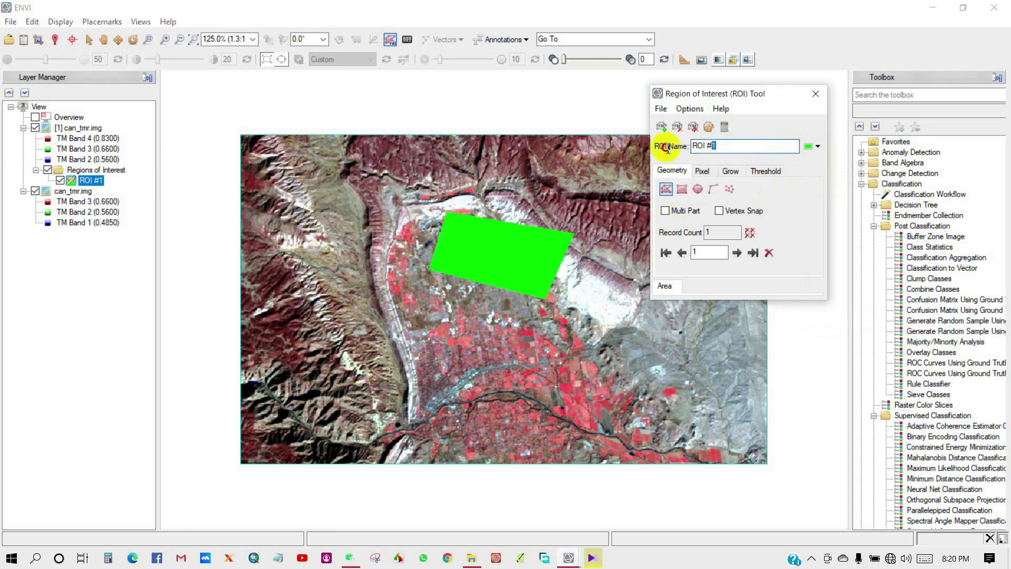
type("Study Area")
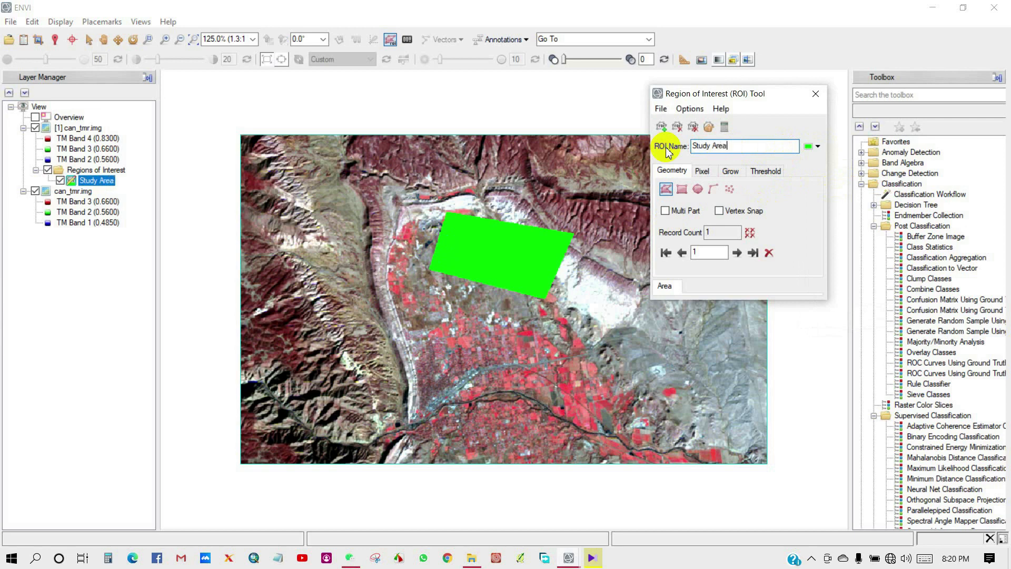
left_click_drag(693, 145, 739, 145)
left_click(739, 147)
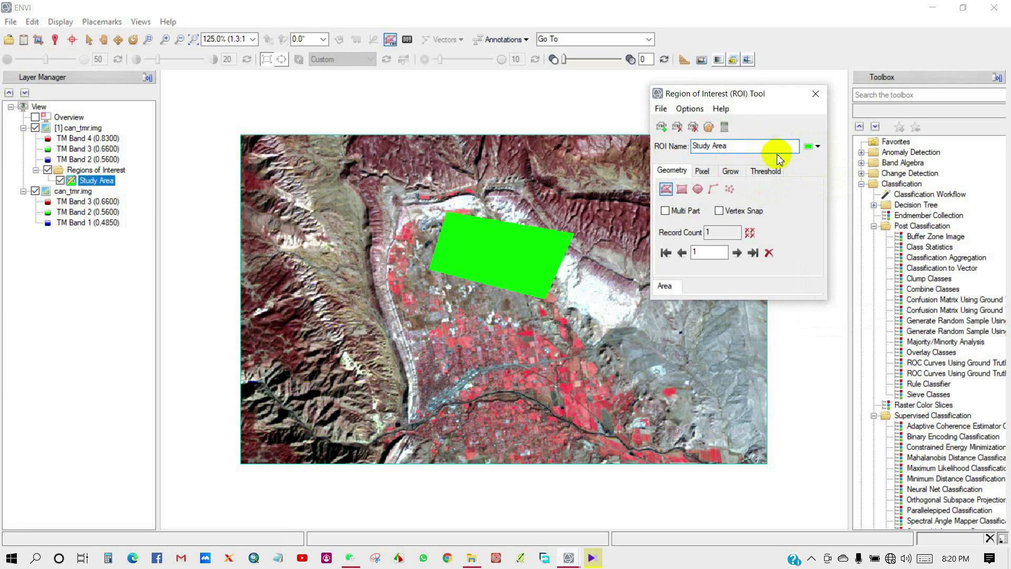
Examine the Study Area region, the ROI processing and file commands, and the Save ROIs to .XML settings without saving a file
scroll(519, 248, "up", 1)
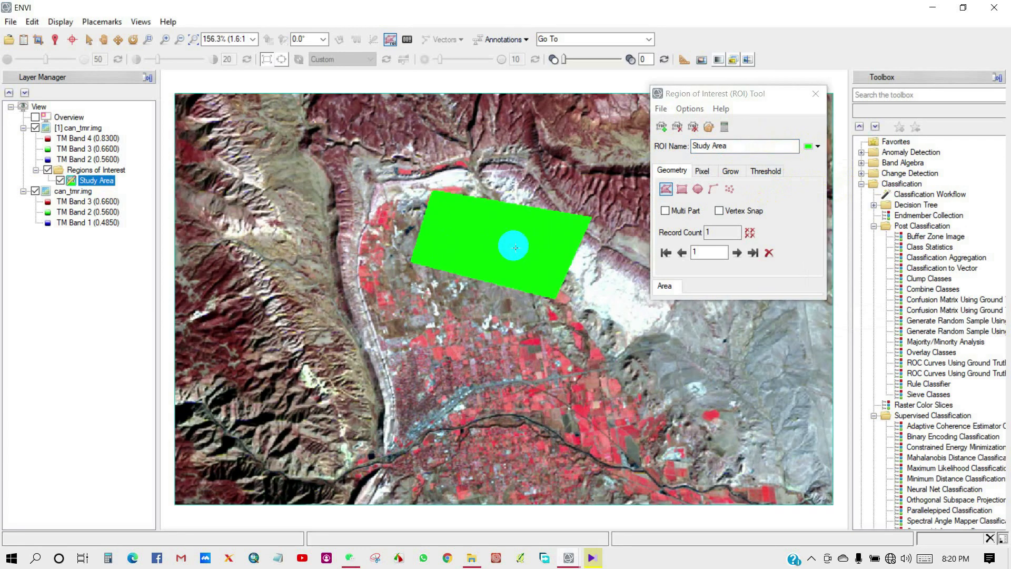
scroll(515, 247, "down", 1)
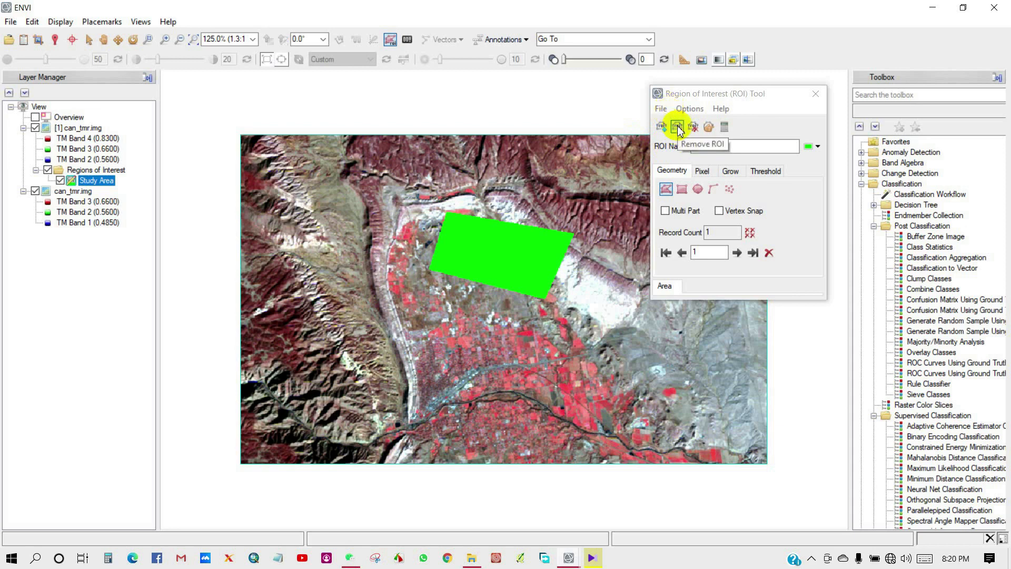
left_click(100, 170)
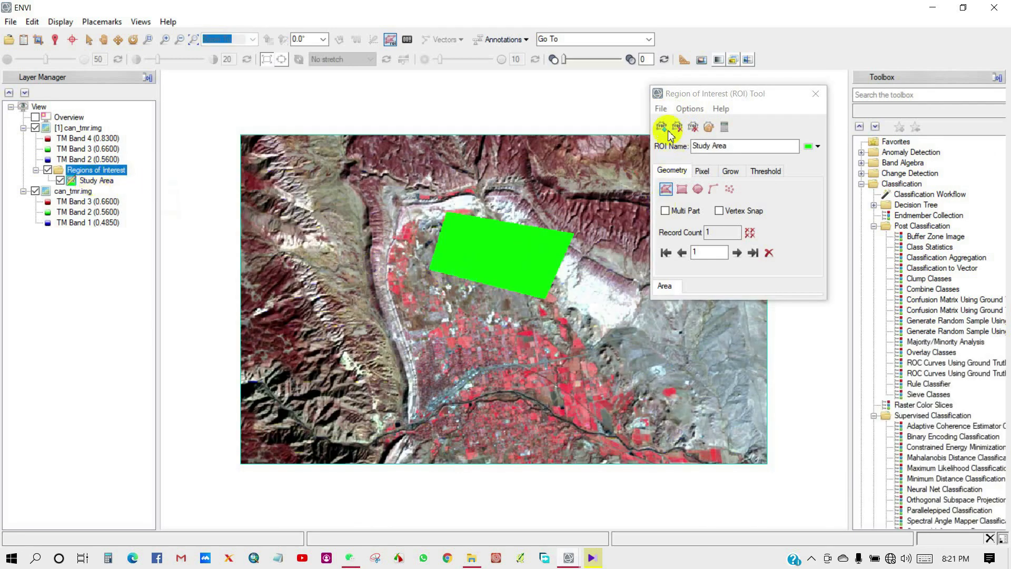
left_click(698, 109)
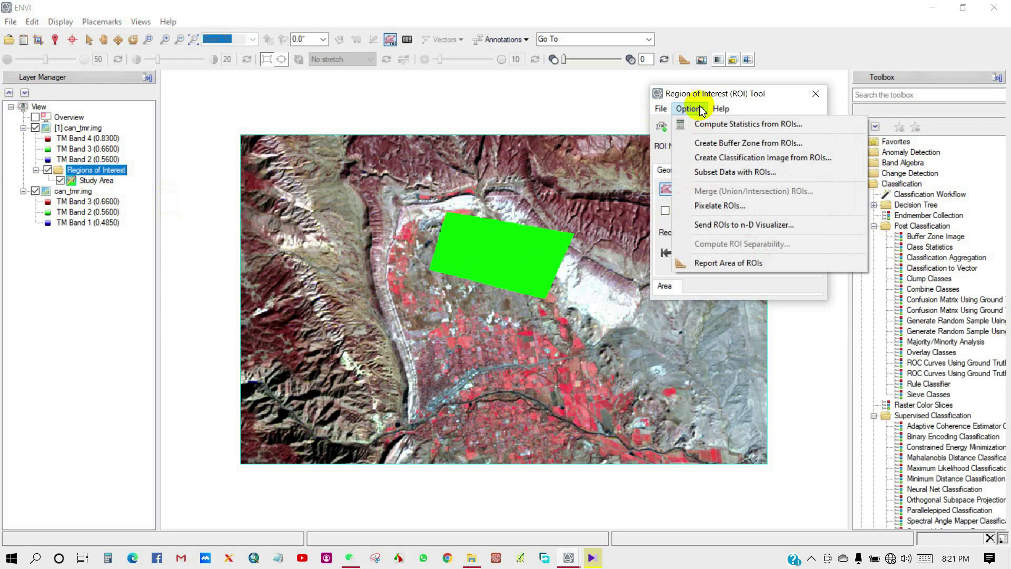
mouse_move(662, 112)
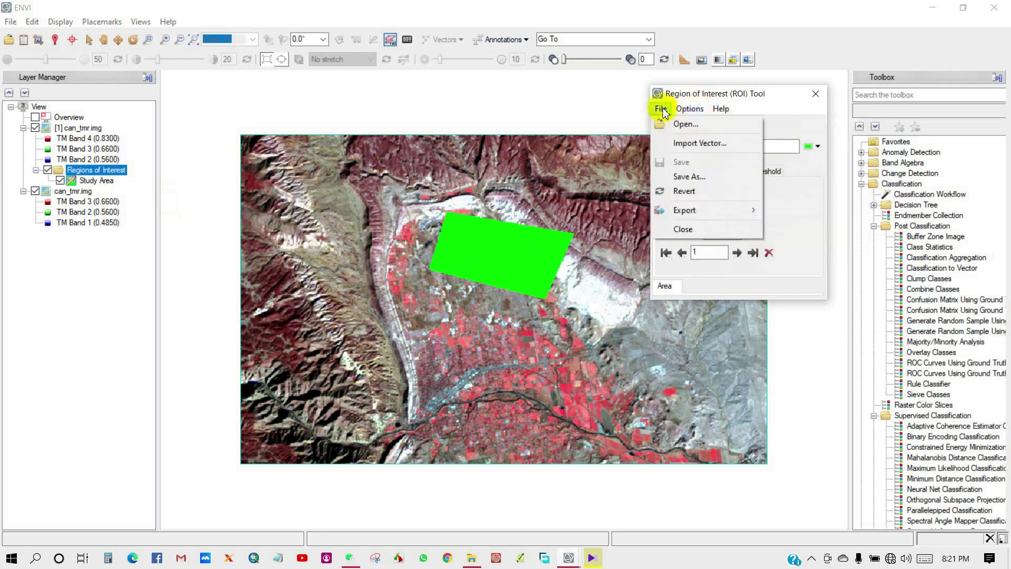
left_click(690, 178)
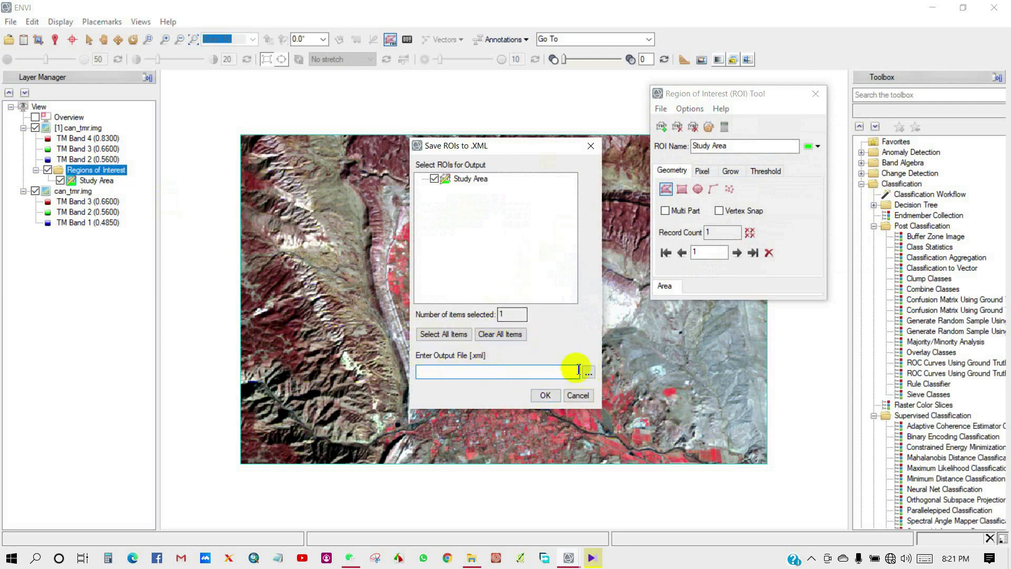
left_click(578, 395)
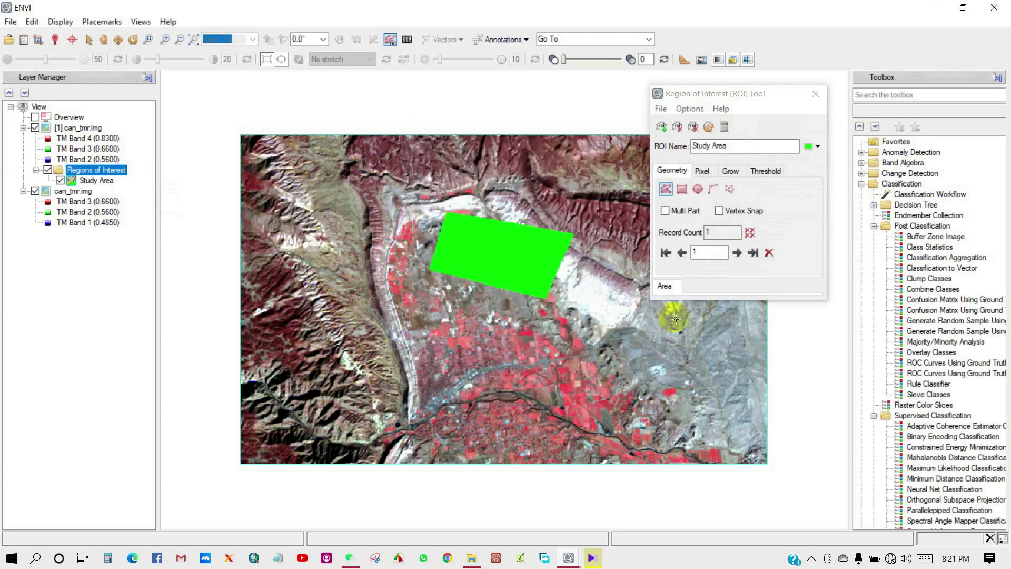
Close the ROI tool, remove all regions of interest from the layers, and select the false-colour can_tmr.img layer
left_click(815, 94)
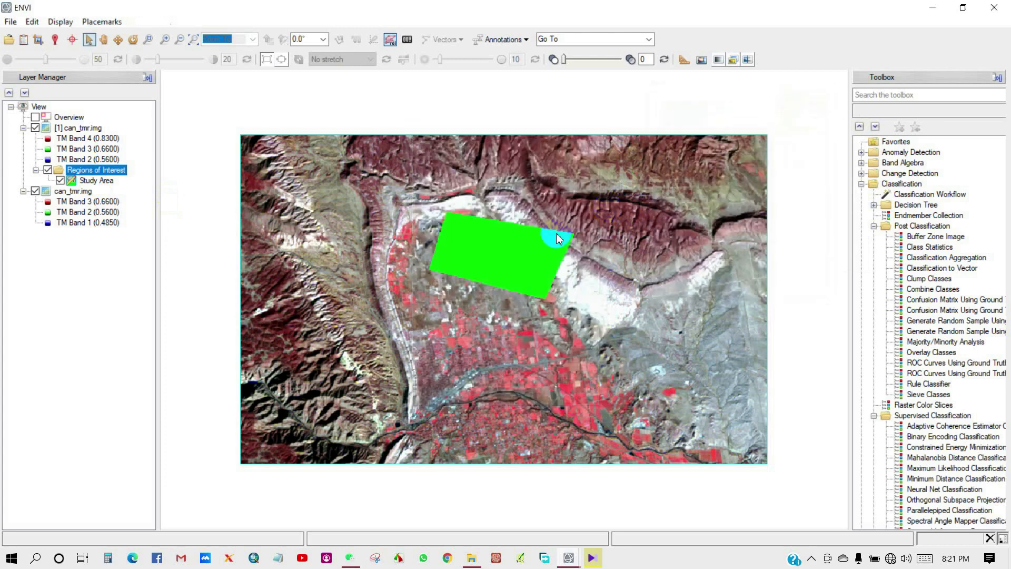
right_click(95, 174)
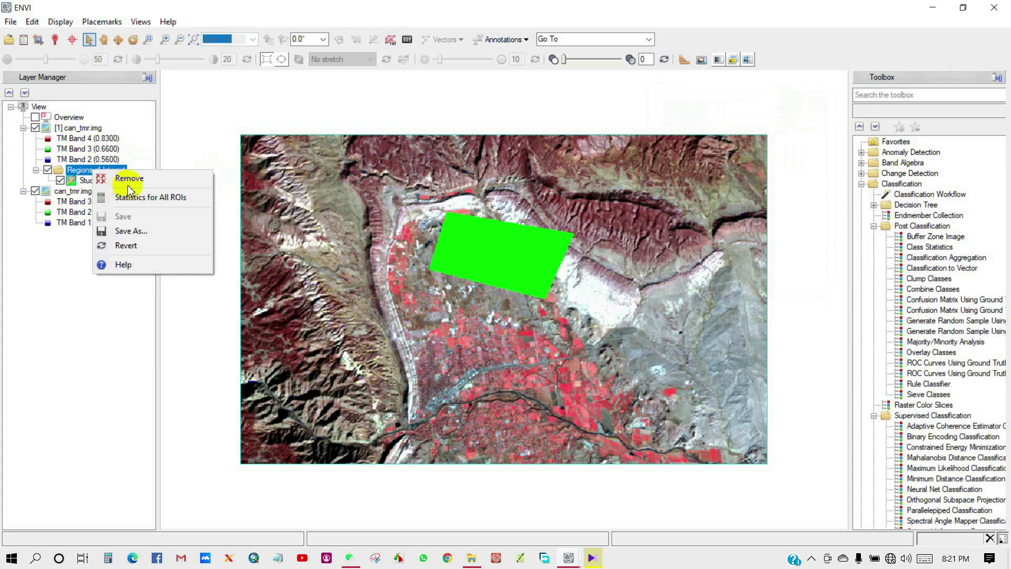
left_click(127, 180)
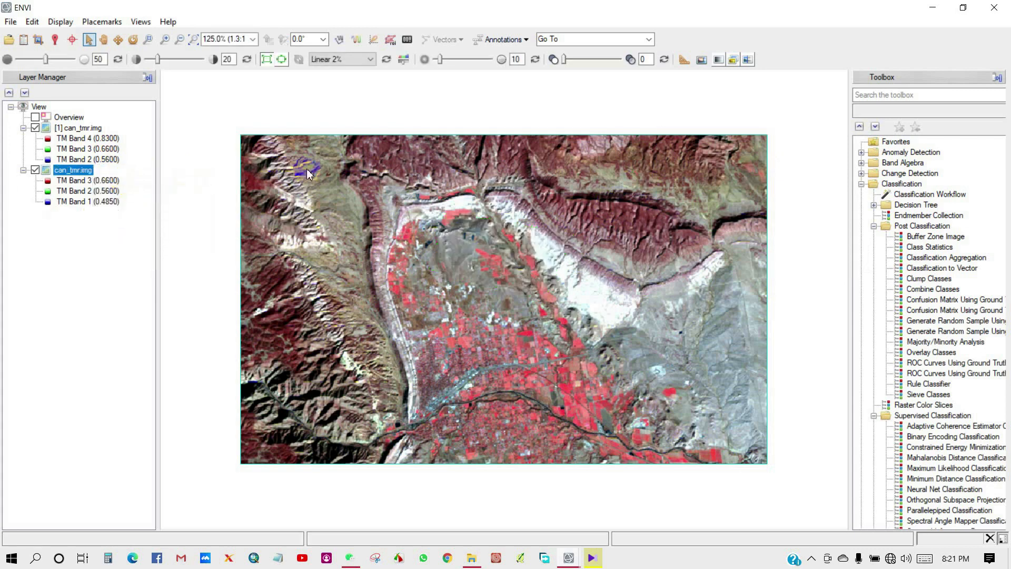
left_click(446, 146)
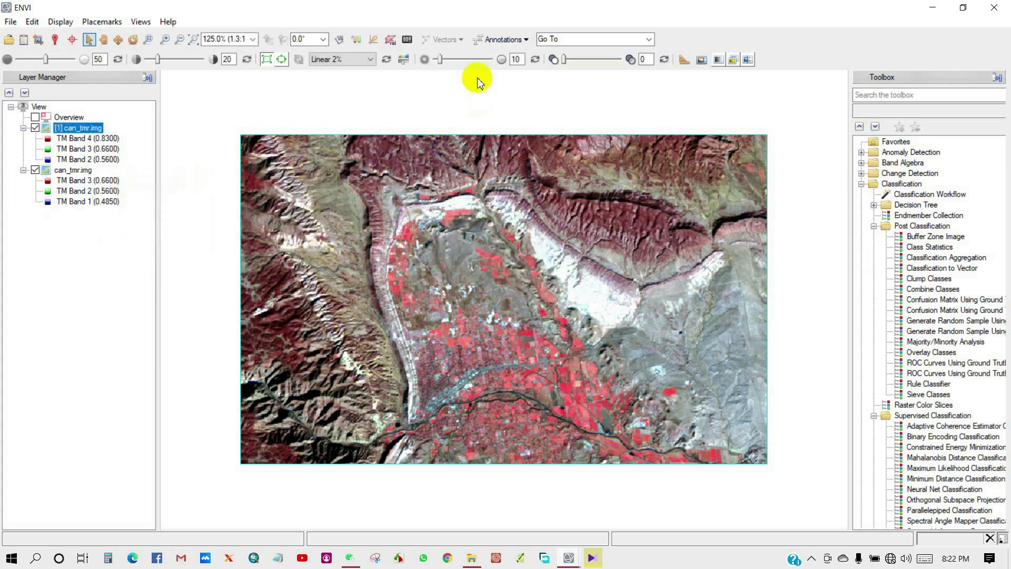
Start Feature Counting, place a first Feature 1 marker on the northeastern ridge, and change its colour to blue
left_click(408, 40)
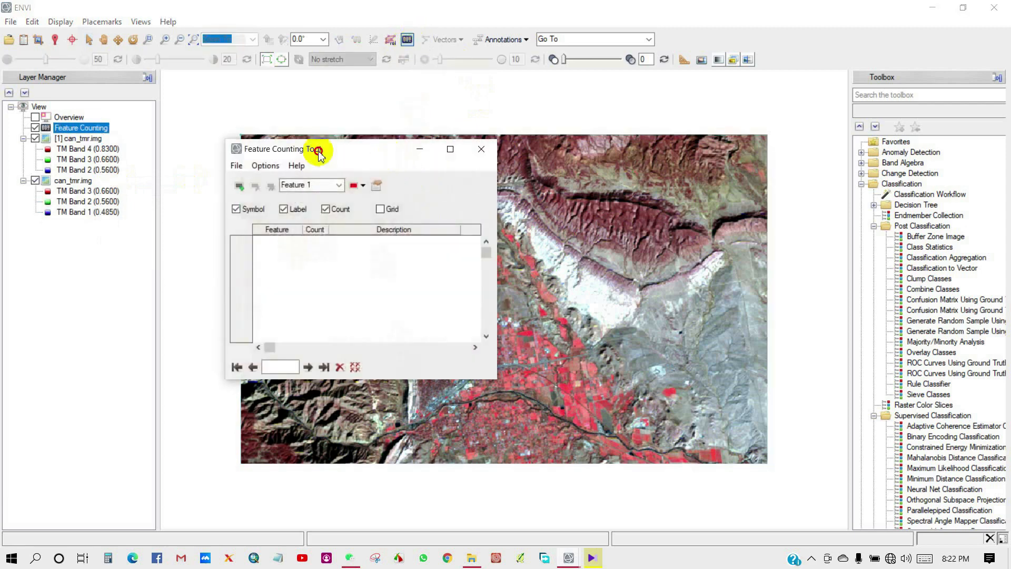
left_click_drag(316, 151, 244, 151)
left_click(578, 205)
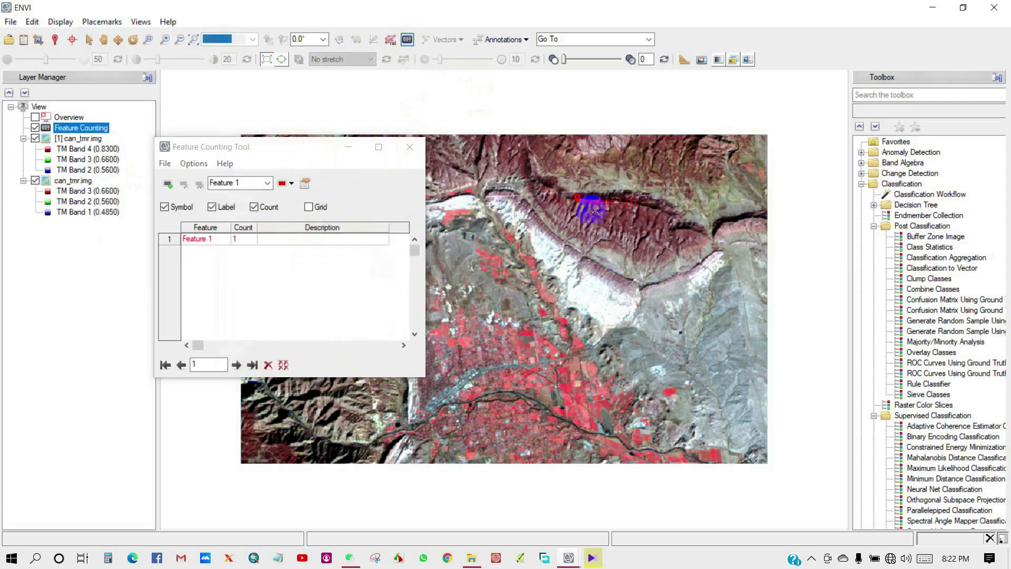
left_click(291, 183)
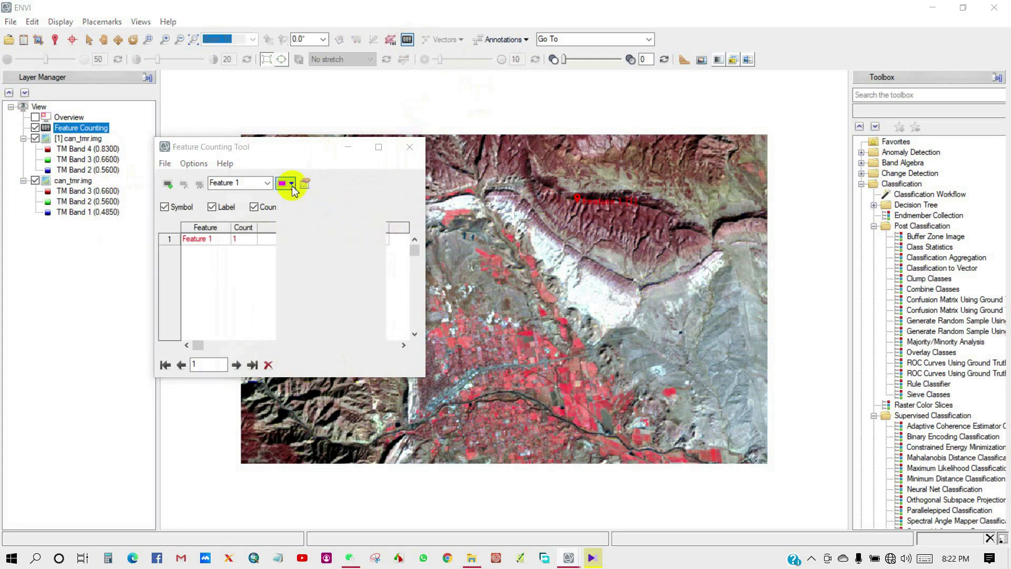
left_click(363, 223)
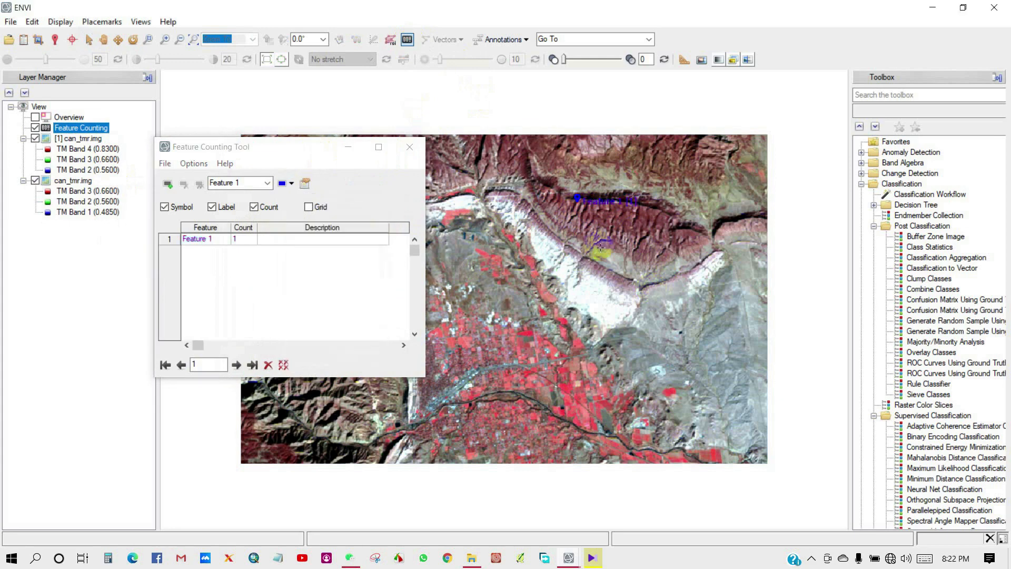
Place three more Feature 1 markers: below the northeastern ridge, in the central valley, and in the valley's northern part
left_click(641, 274)
left_click(544, 313)
left_click(457, 257)
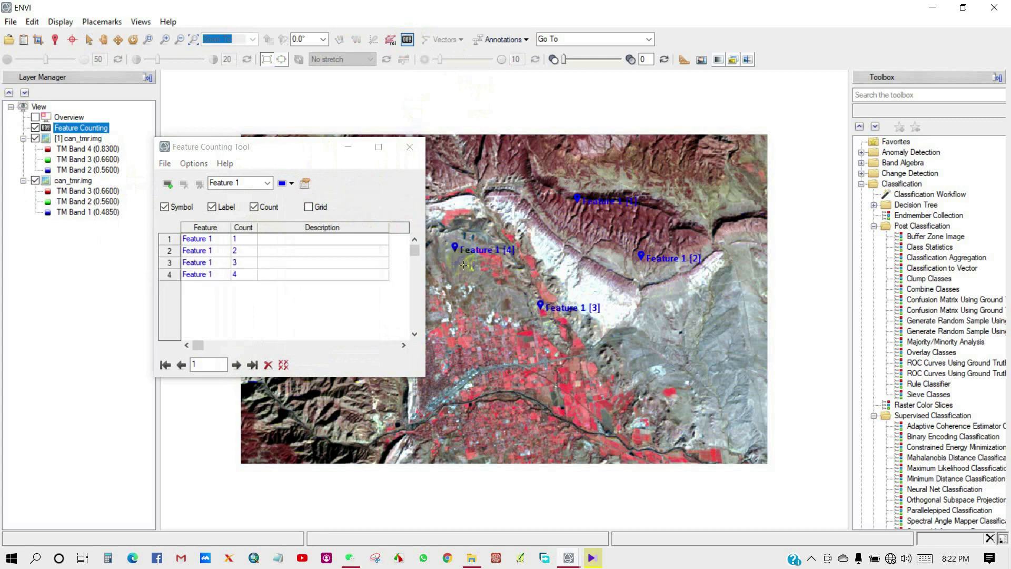
Enter the test description "fghfhf" for the first counted feature and clear it again
left_click(316, 244)
left_click(321, 239)
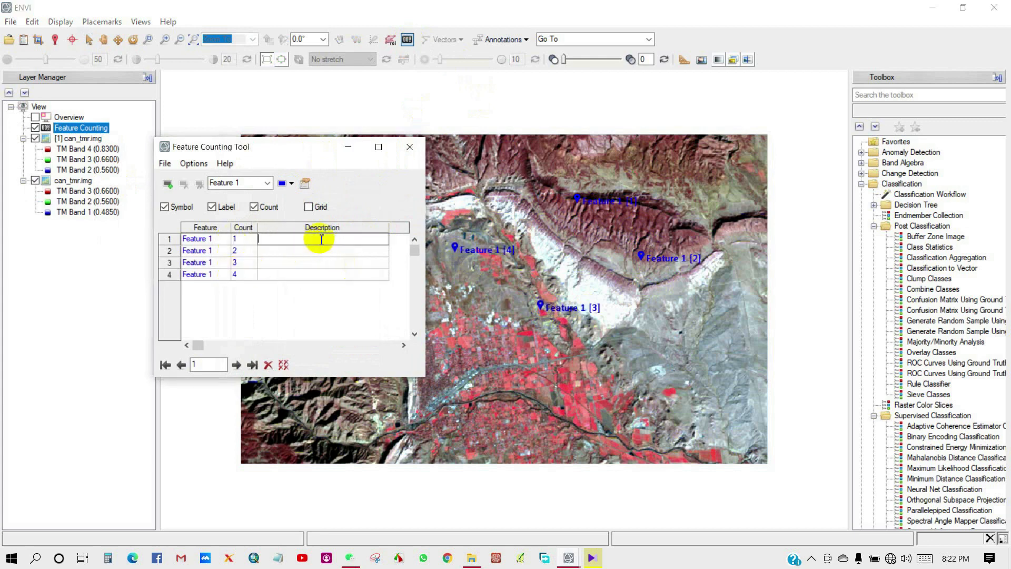
type("fghfhf")
key("BackSpace")
key("BackSpace")
key("BackSpace")
key("BackSpace")
key("BackSpace")
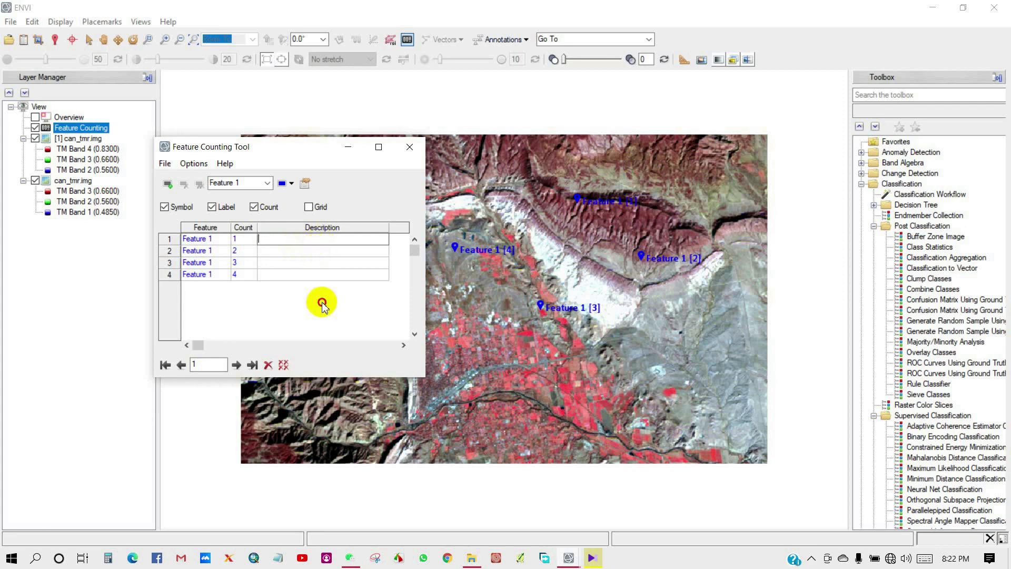
Close the Feature Counting Tool and remove its layer without saving the features to a file
left_click(409, 152)
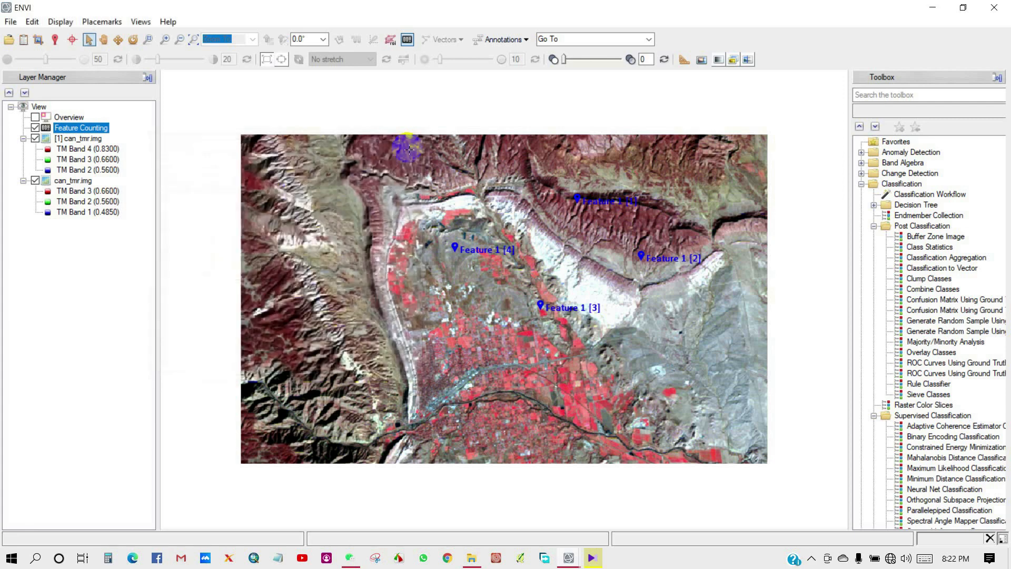
right_click(97, 132)
left_click(127, 135)
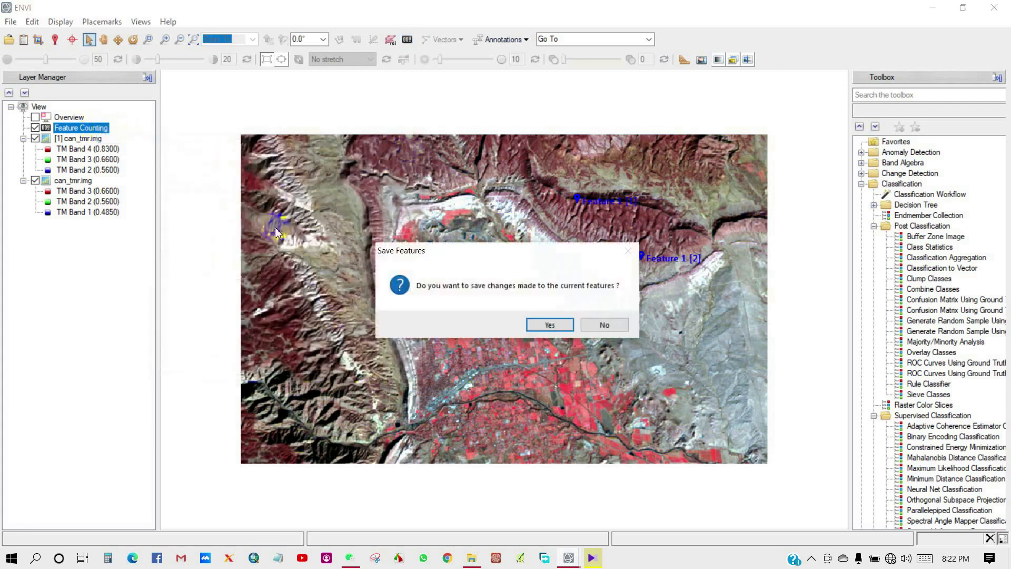
left_click(548, 324)
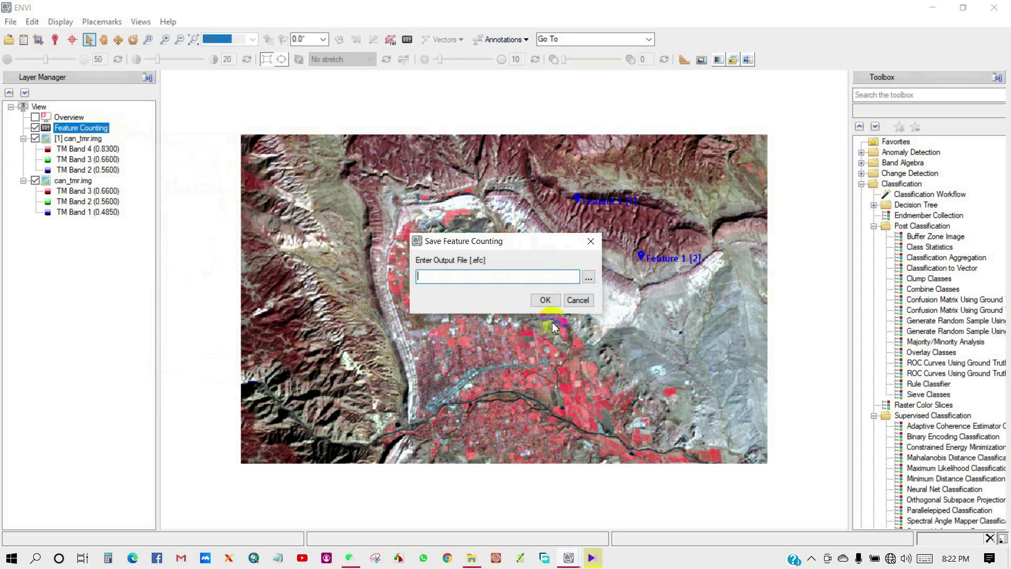
left_click(577, 302)
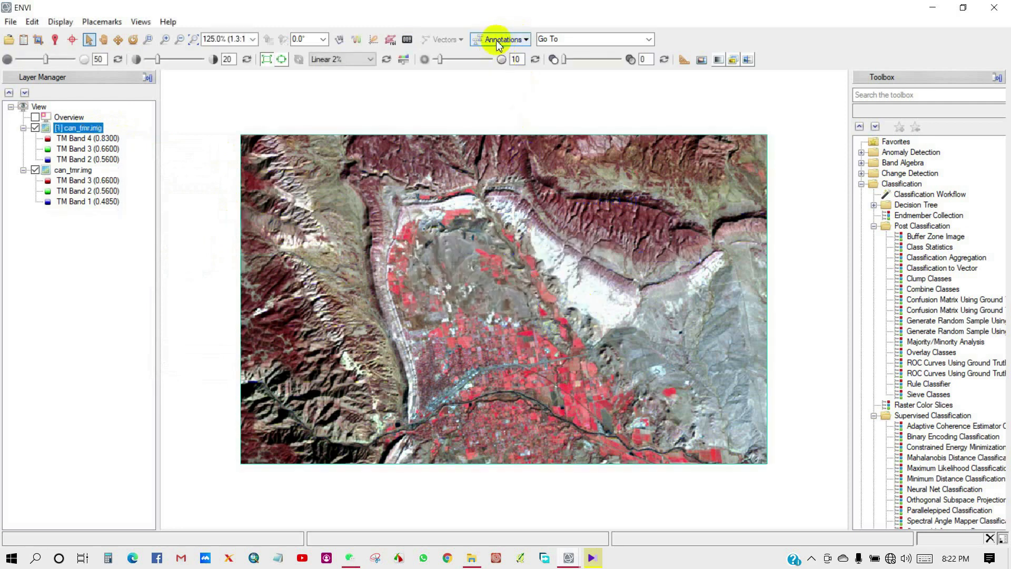
Start a text annotation in the middle of the image and remove the new annotation layer
left_click(525, 42)
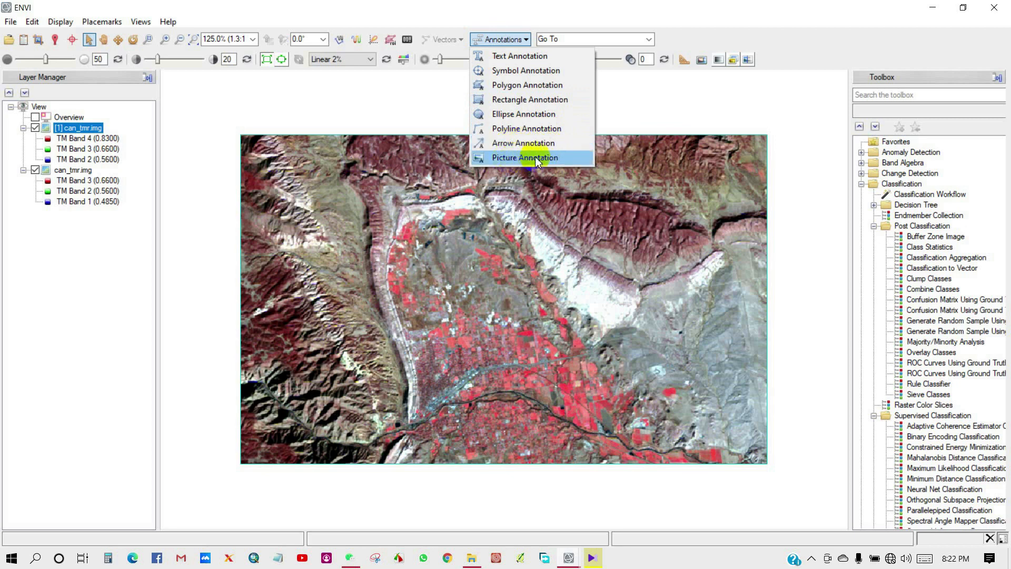
left_click(518, 59)
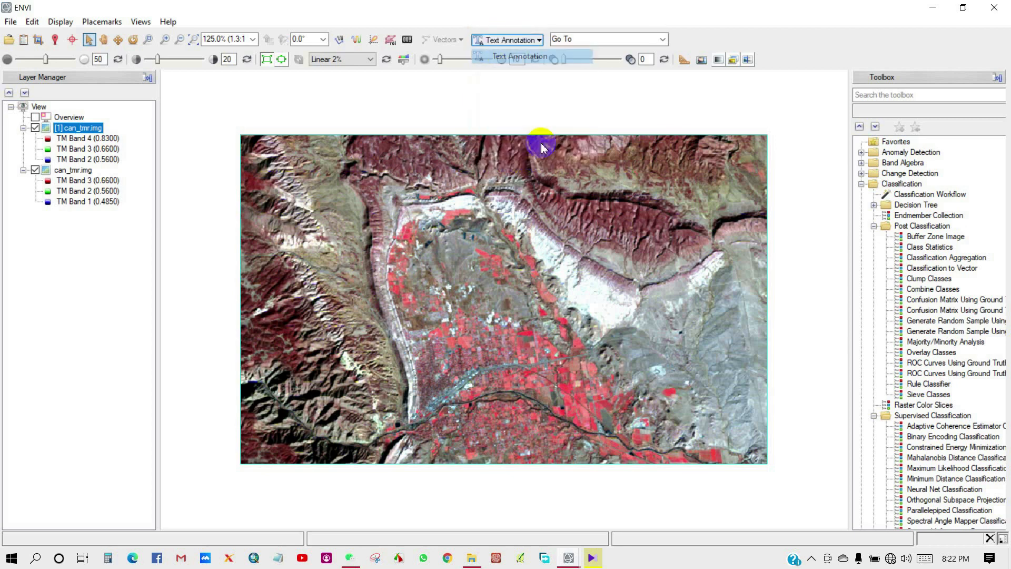
left_click(526, 241)
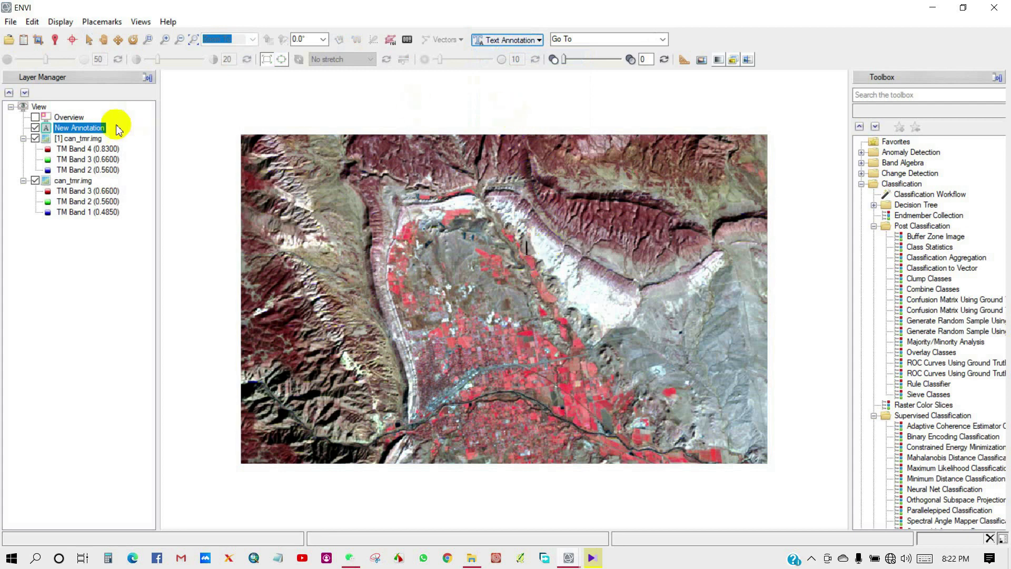
right_click(99, 128)
left_click(117, 168)
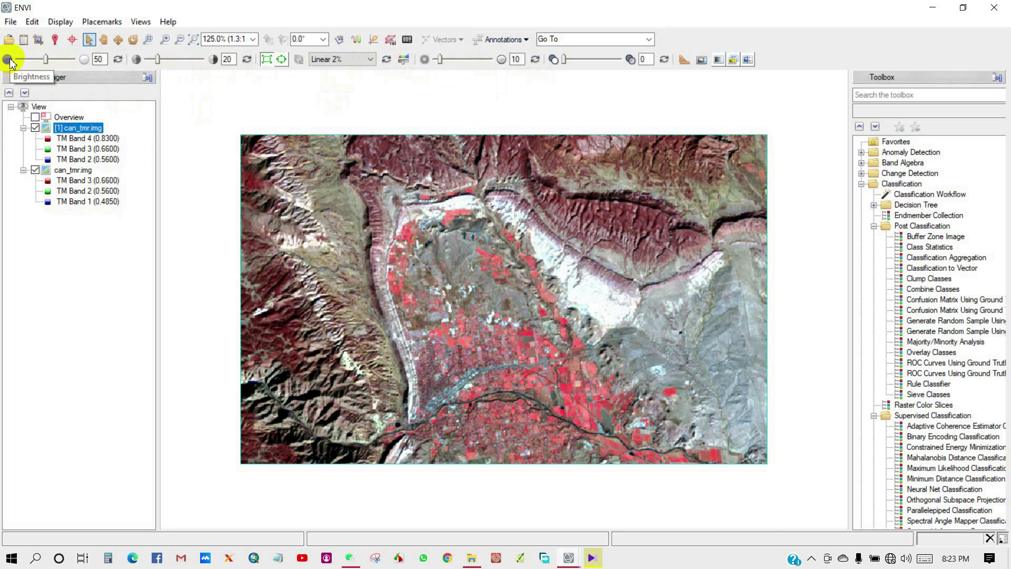
Set the false-colour image's brightness to 49, contrast to 47 and sharpening to 66, and try its transparency adjustment
mouse_move(45, 60)
left_mouse_down()
mouse_move(26, 59)
mouse_move(45, 59)
left_mouse_up()
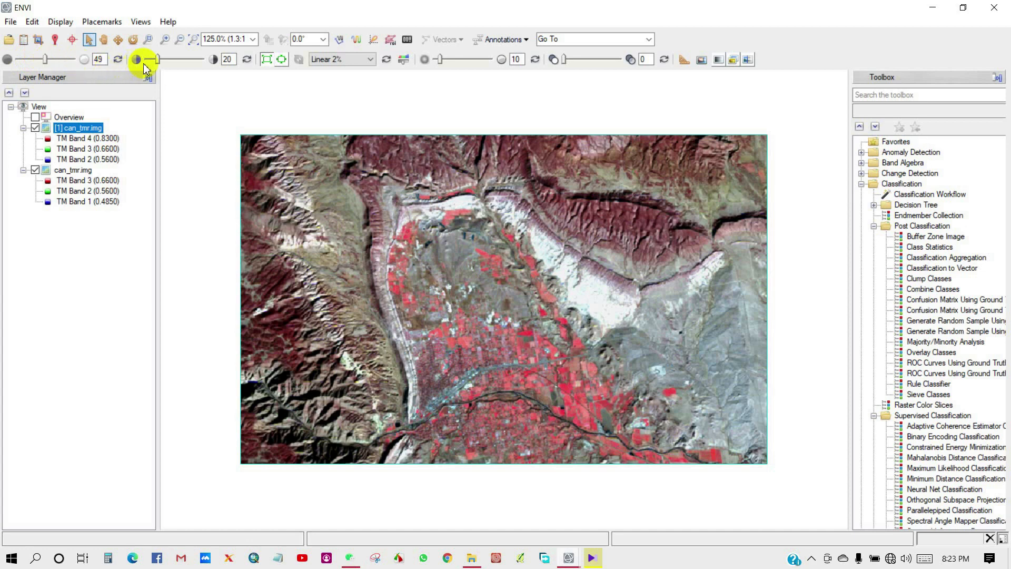
mouse_move(158, 60)
left_mouse_down()
mouse_move(180, 60)
mouse_move(172, 63)
left_mouse_up()
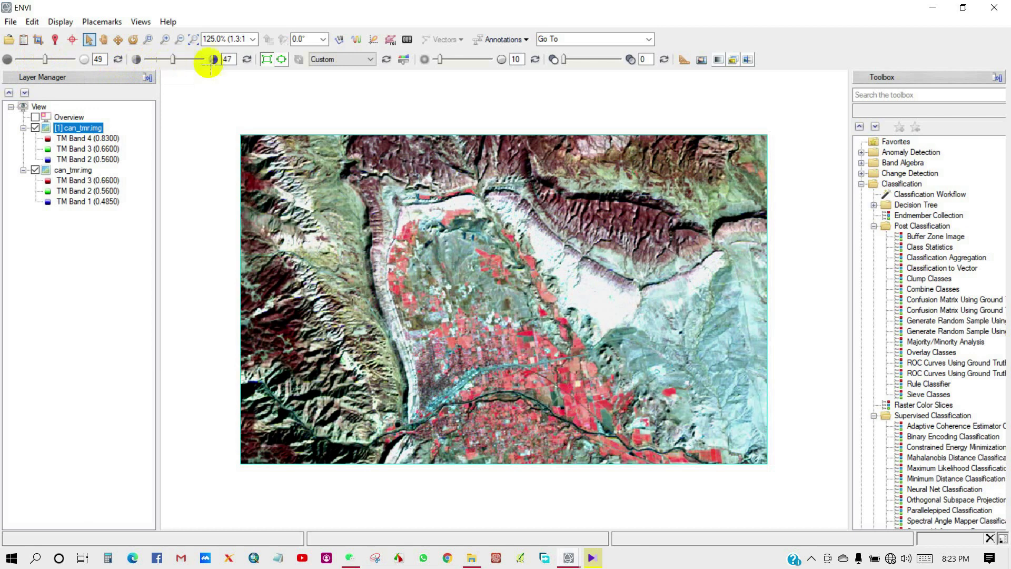
left_click(440, 60)
left_click_drag(441, 60, 465, 62)
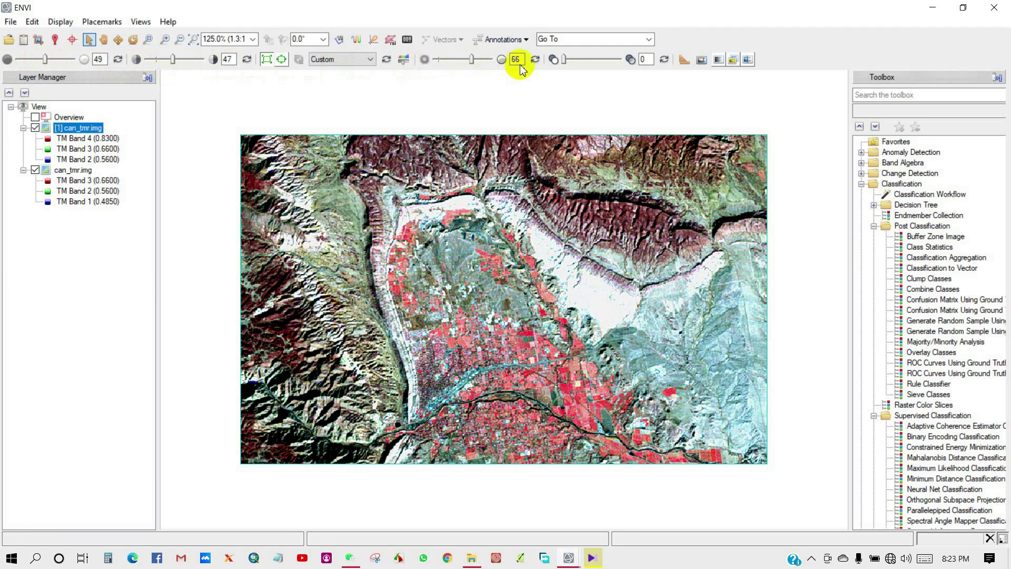
mouse_move(561, 61)
left_mouse_down()
mouse_move(628, 61)
mouse_move(569, 62)
left_mouse_up()
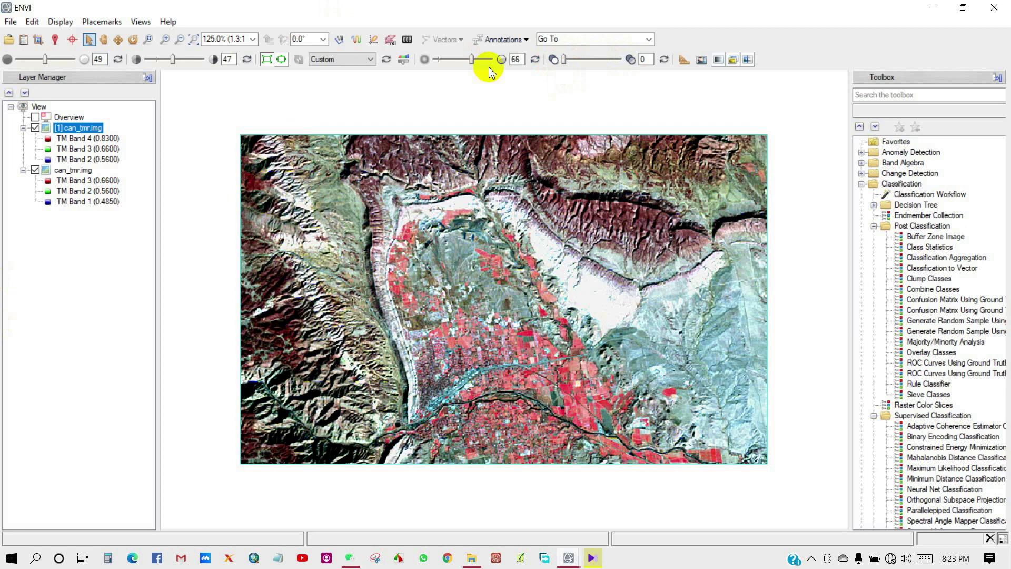
Reset the false-colour image's brightness, contrast and sharpening to their default values
left_click(118, 60)
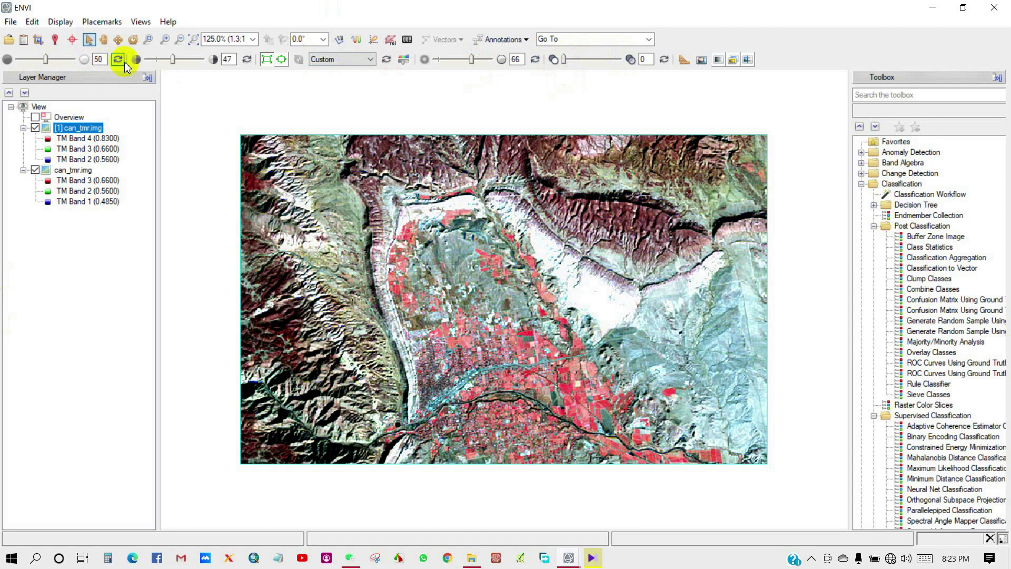
left_click(247, 60)
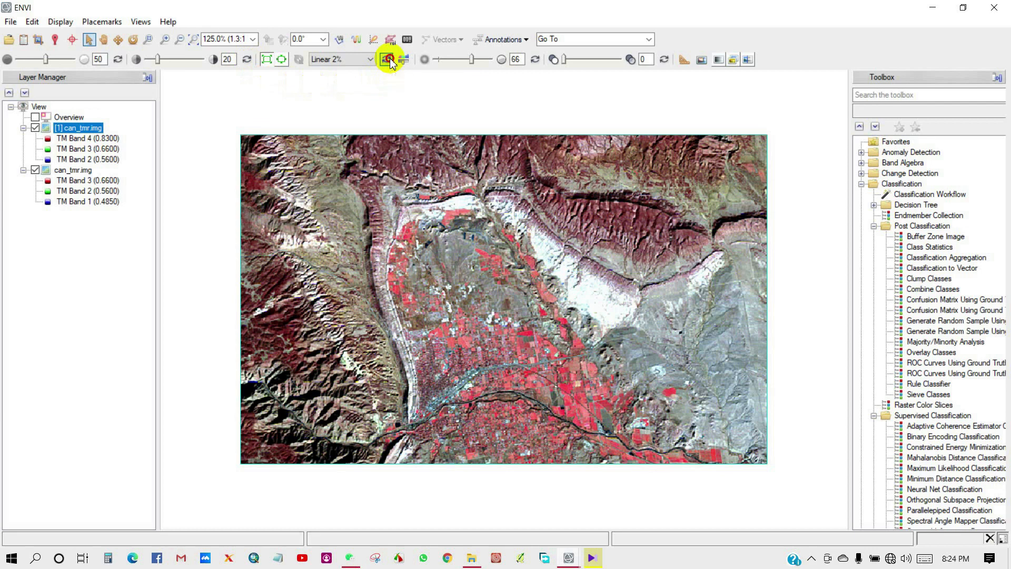
left_click(537, 60)
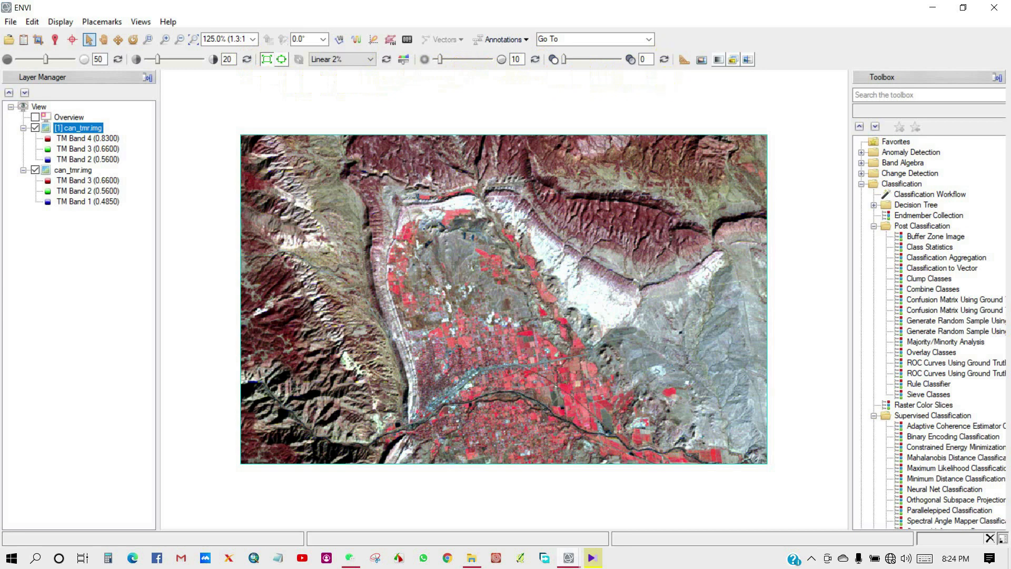
Show the Overview window and try zooming the image out and back in to 125%
left_click(35, 118)
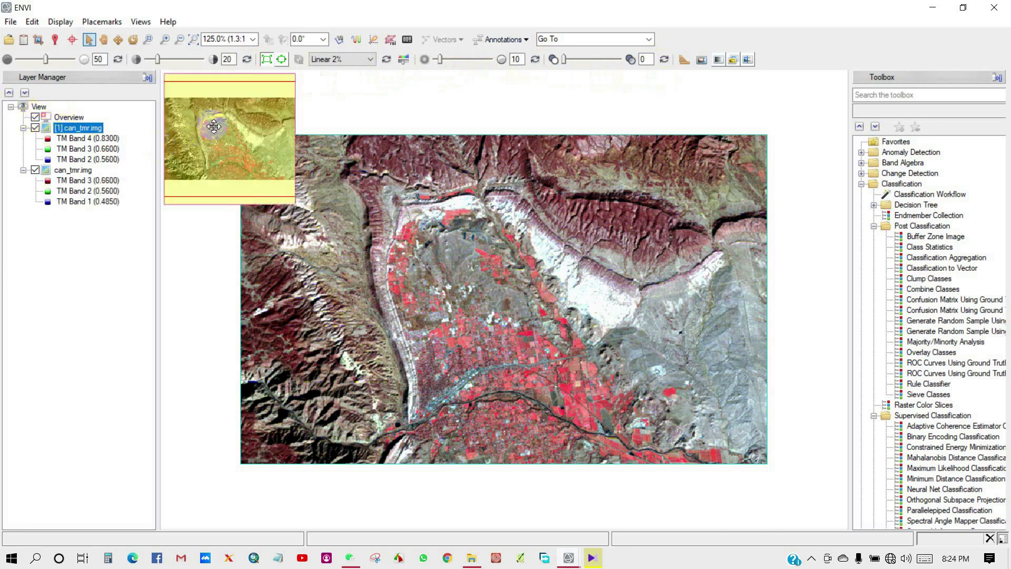
scroll(410, 265, "down", 3)
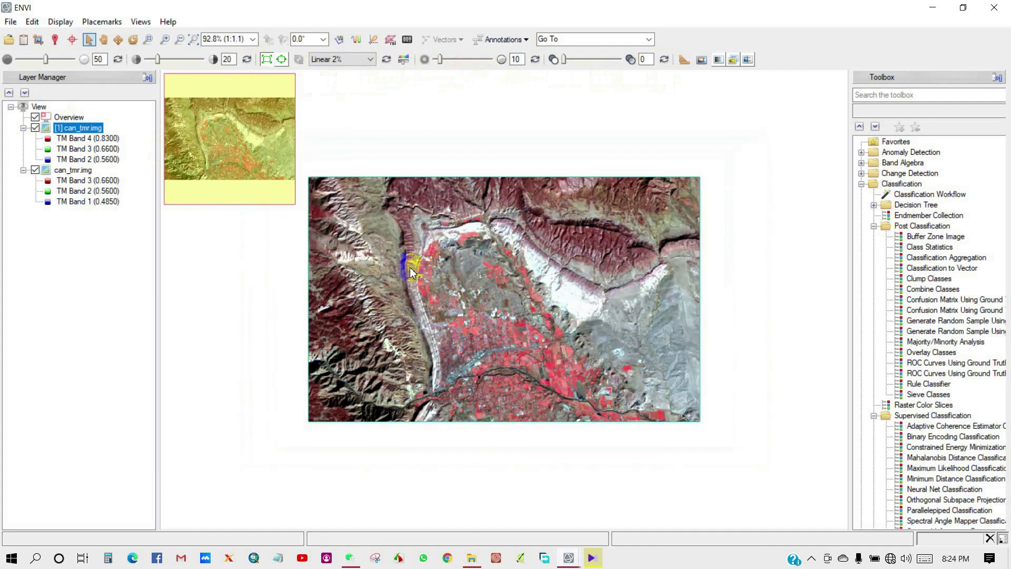
scroll(409, 267, "up", 5)
scroll(437, 268, "down", 2)
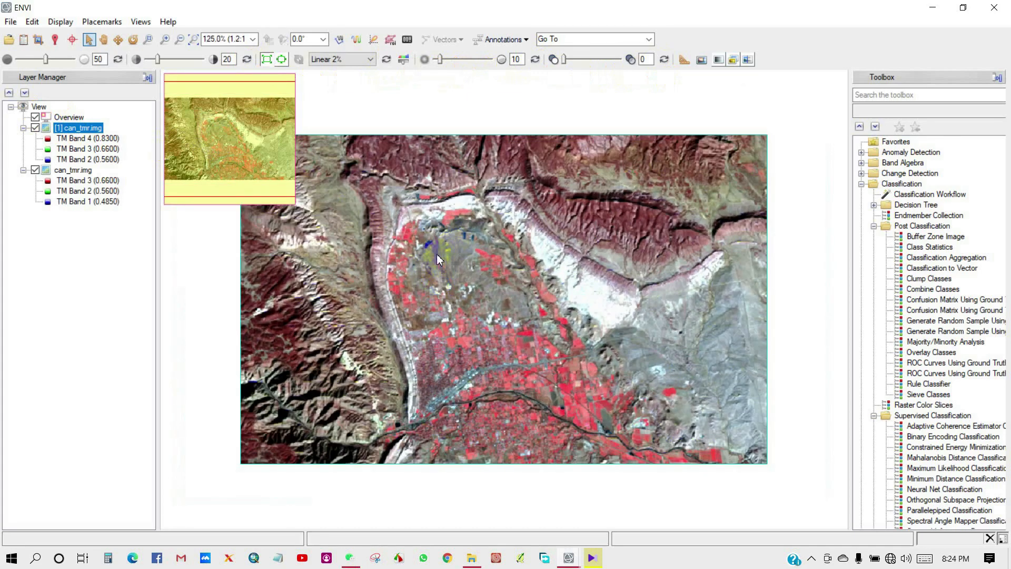
Inspect pixel locations and data values at several points in the valley with the crosshair, and close the Cursor Value window
left_click(72, 40)
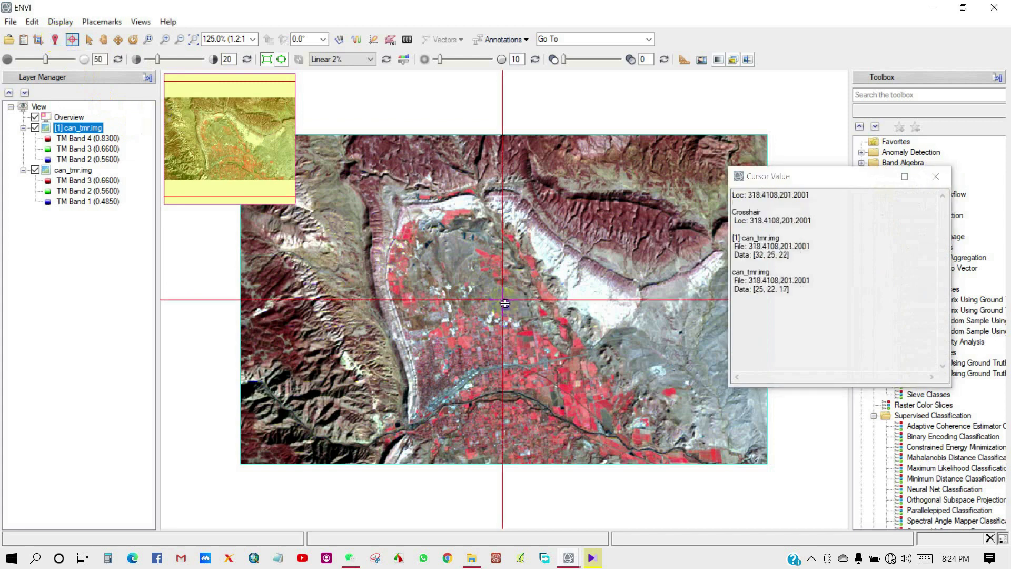
left_click(498, 251)
left_click_drag(498, 251, 544, 296)
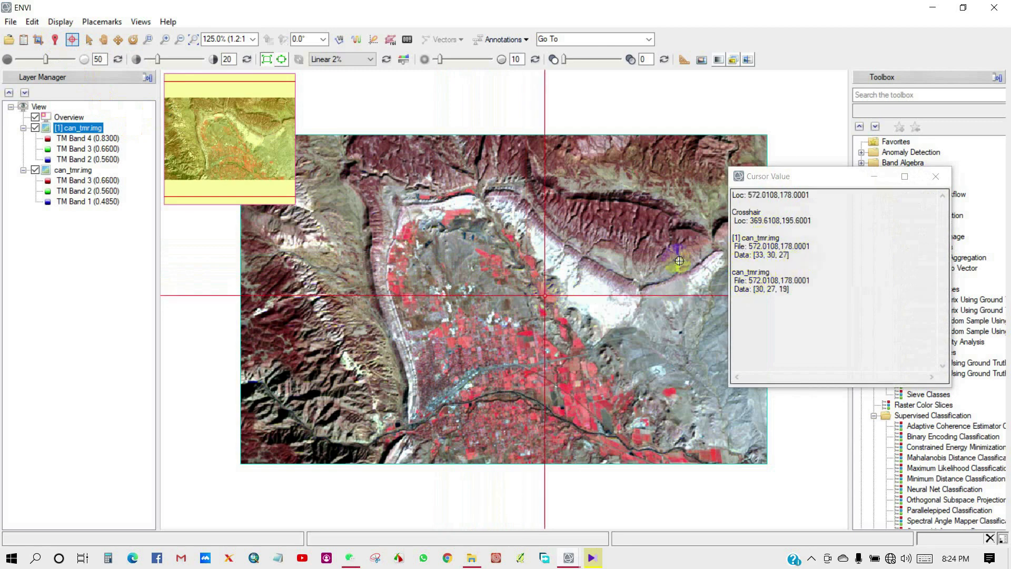
left_click_drag(546, 298, 482, 241)
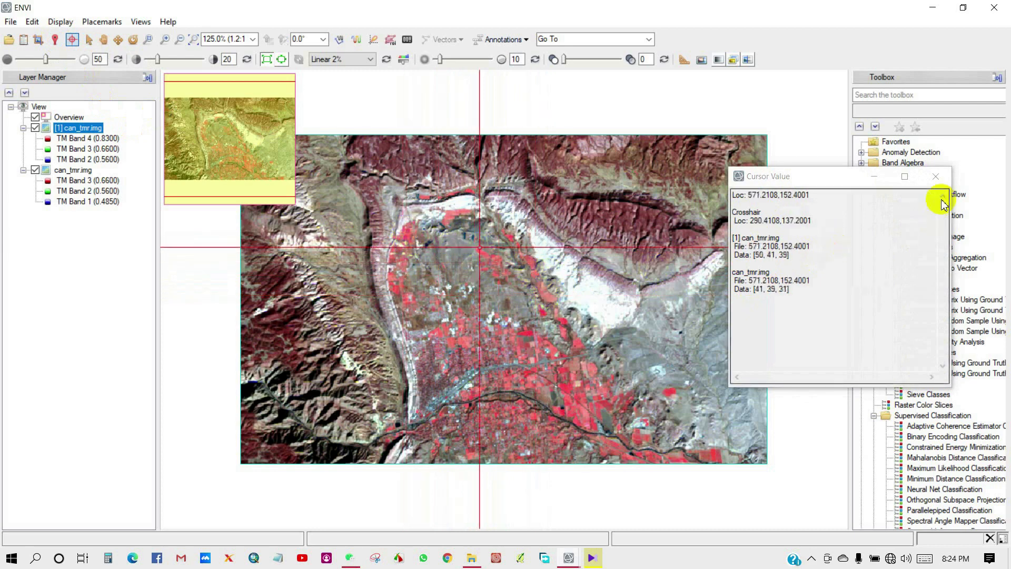
left_click(936, 176)
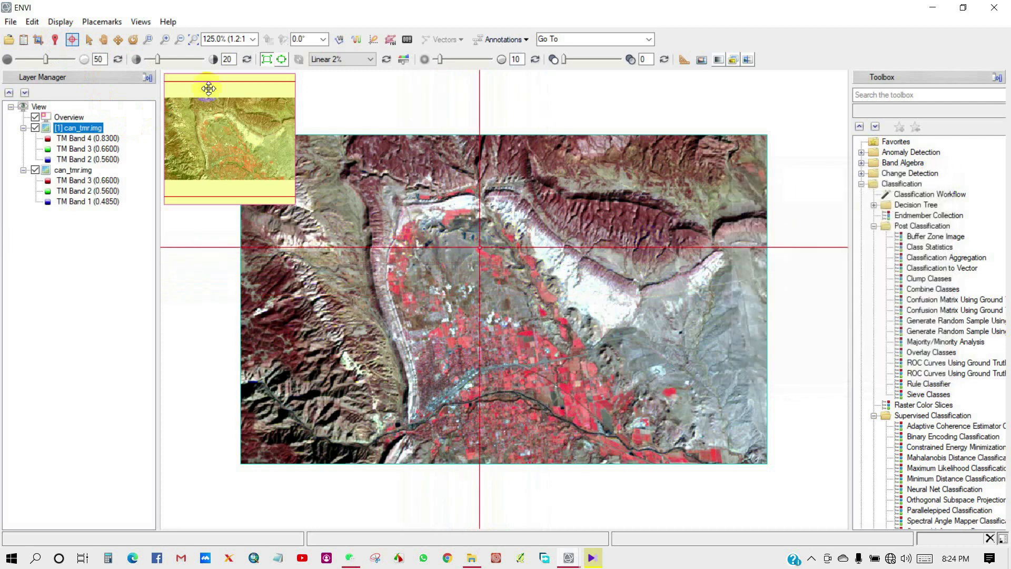
Open a portal over the centre of the false-colour can_tmr.img image
left_click_drag(457, 247, 467, 226)
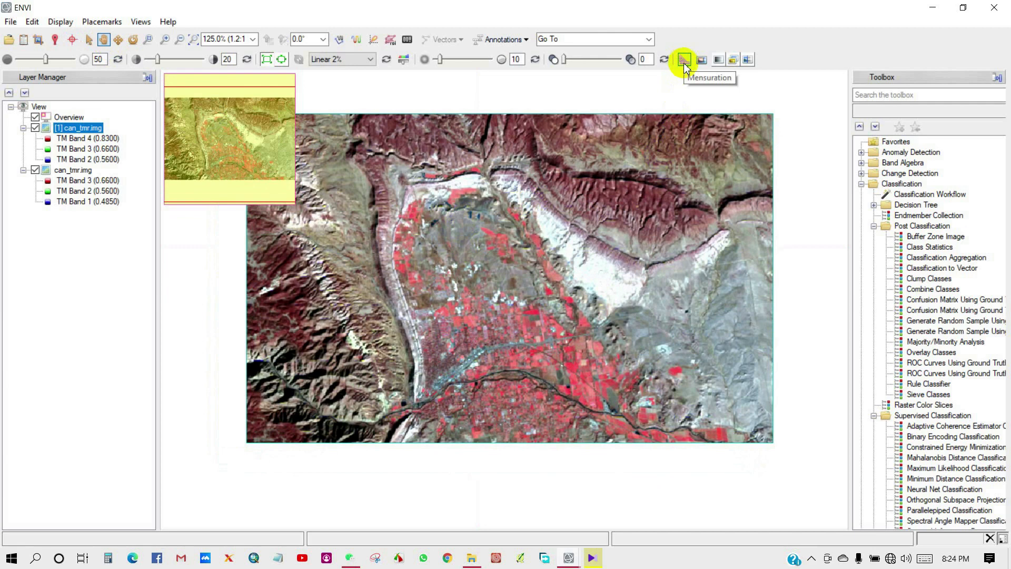
left_click(702, 61)
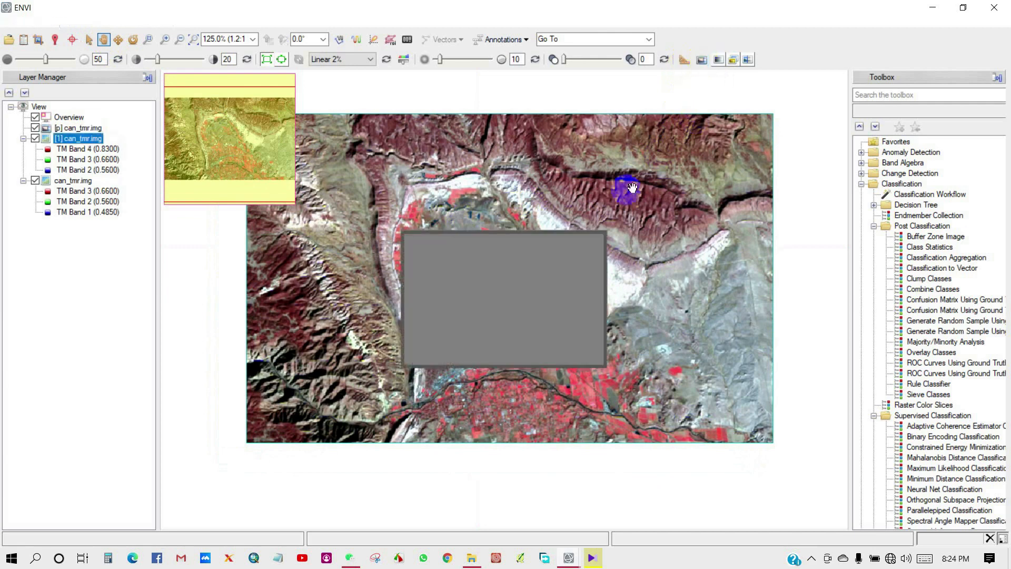
Move the portal a short distance west across the false-colour can_tmr.img image
left_click_drag(500, 289, 467, 296)
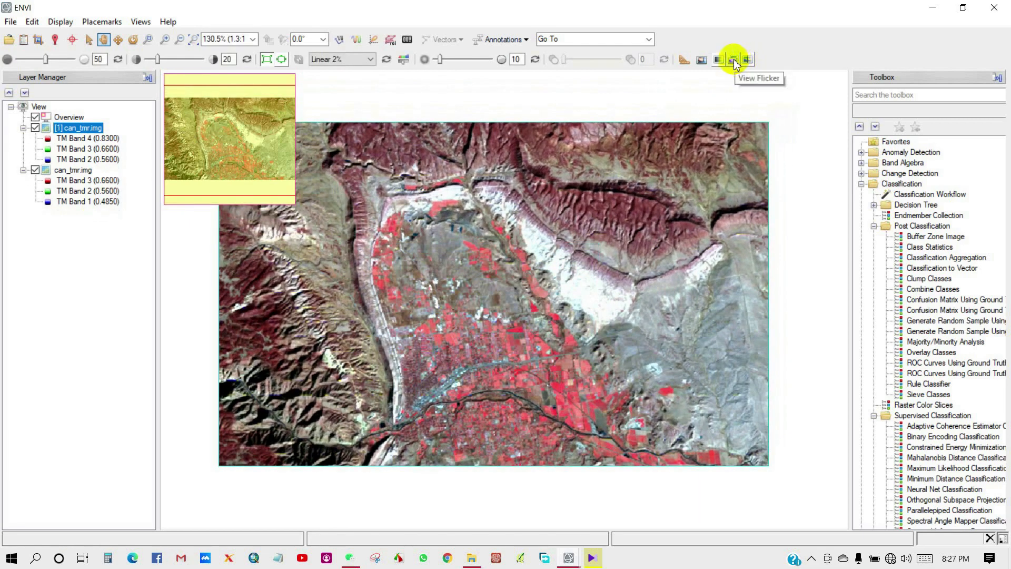
Compare the two can_tmr.img layers with View Flicker and hide the Overview window
left_click(733, 60)
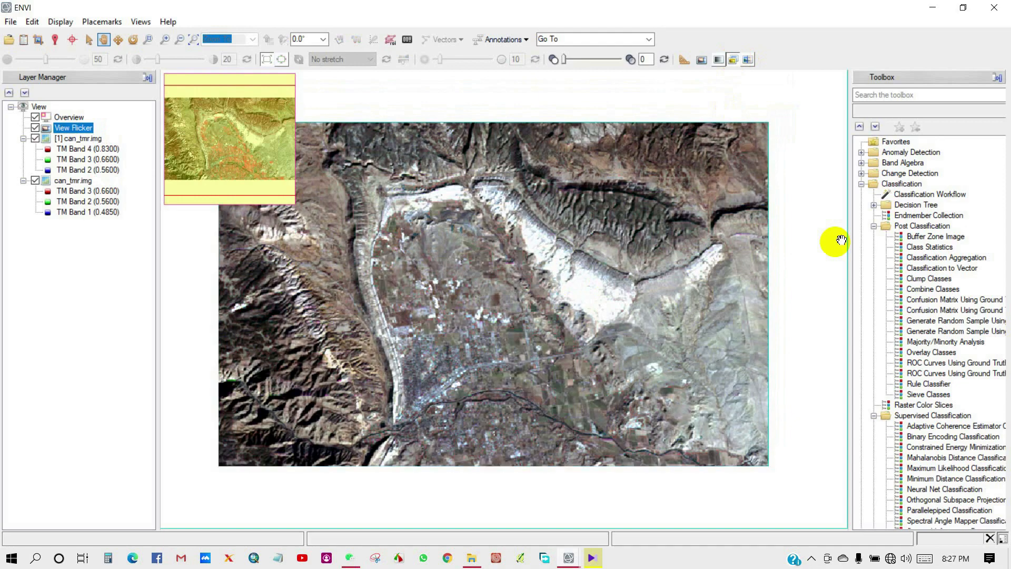
left_click(35, 117)
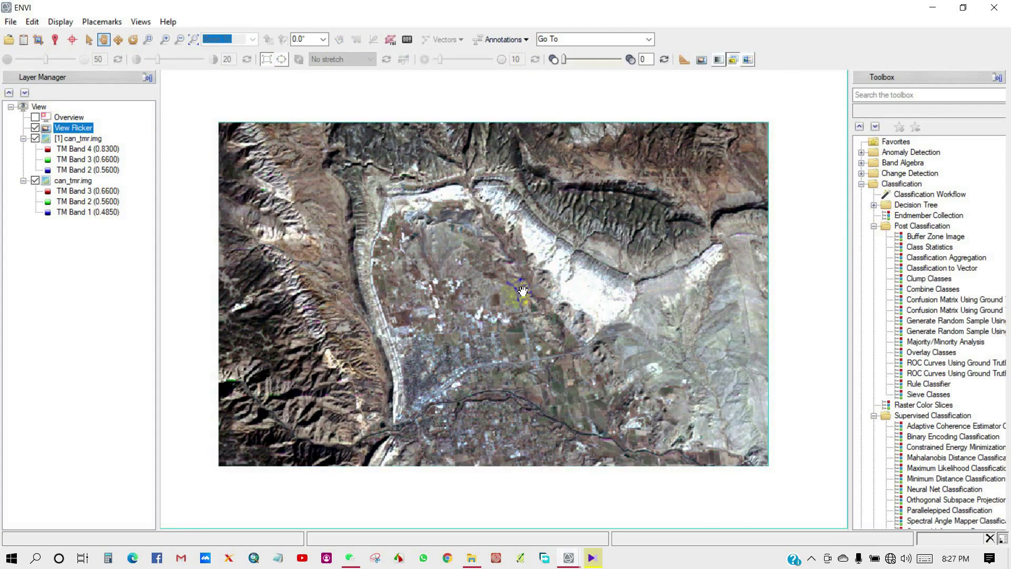
Turn off the View Flicker layer and remove it from the view
left_click(35, 128)
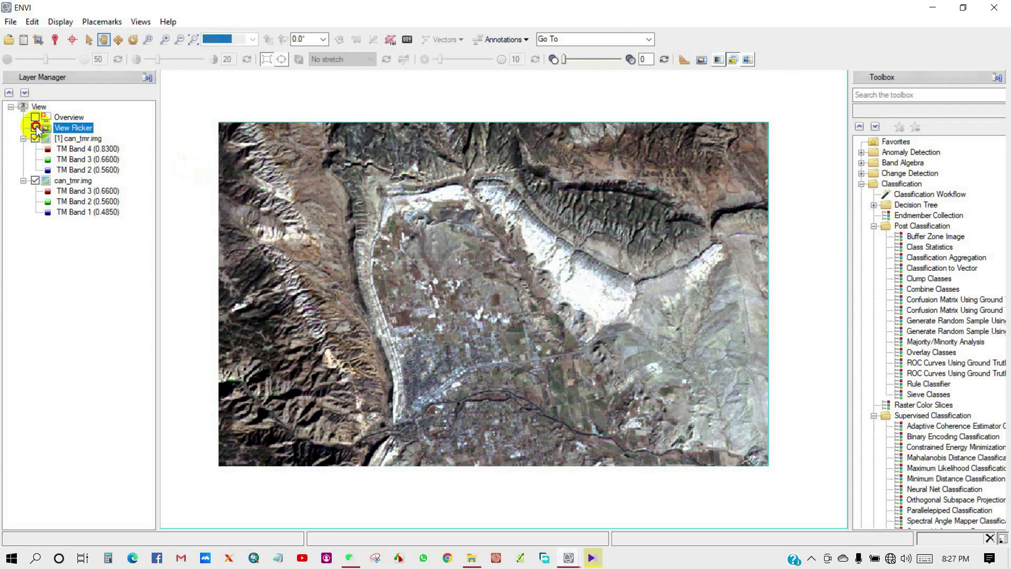
right_click(64, 131)
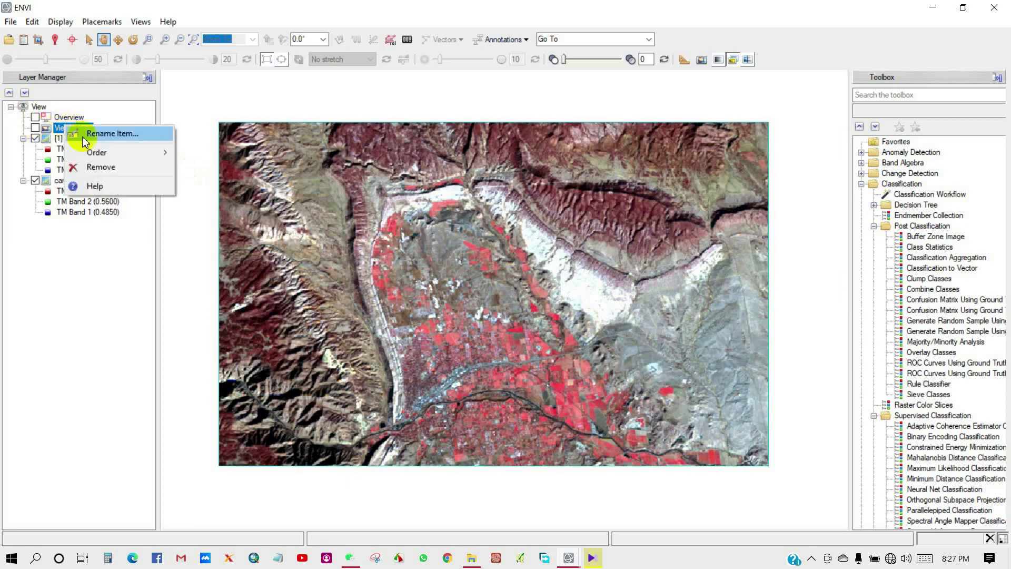
left_click(93, 168)
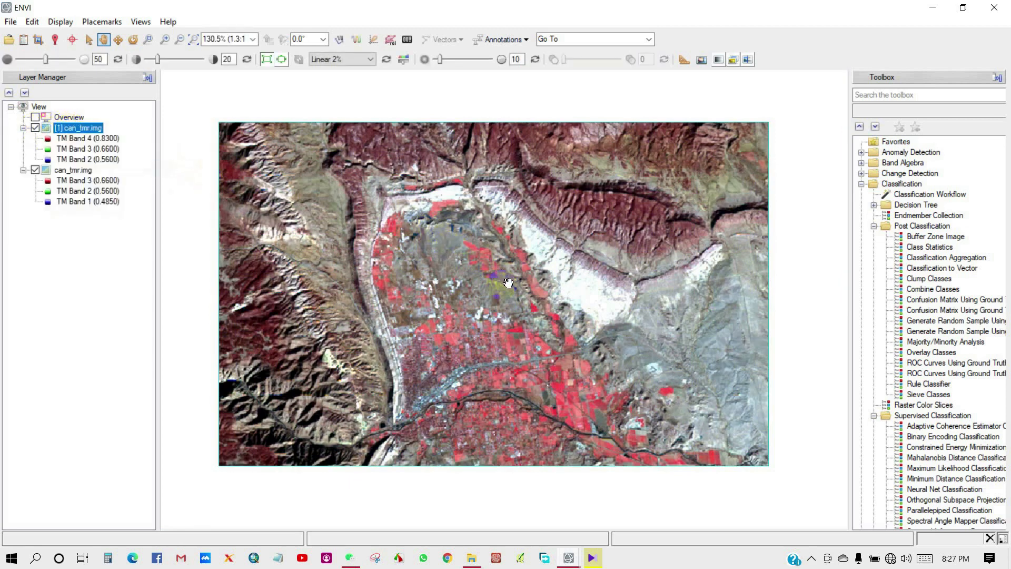
Compare the false-colour and true-colour can_tmr.img layers with View Swipe, and switch the swipe layer off
left_click(747, 60)
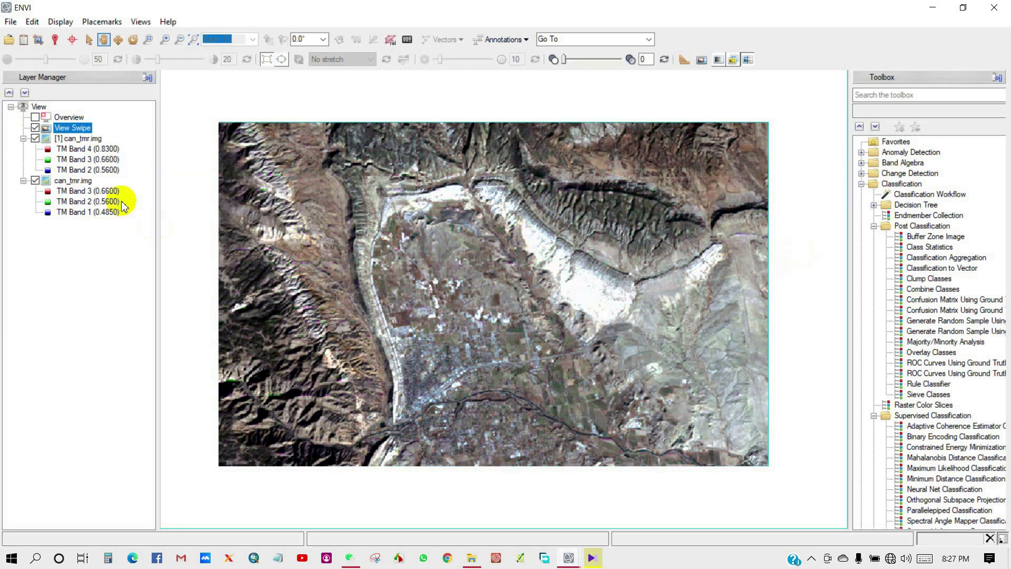
left_click(35, 127)
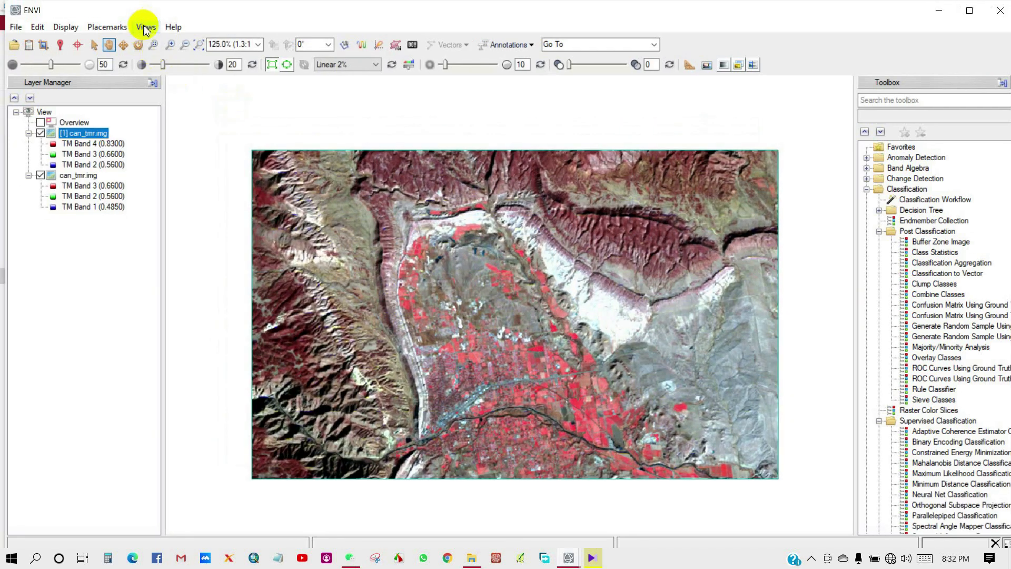
Split the display into two vertical views and fit the false-colour image into the first one at 100% zoom
left_click(146, 27)
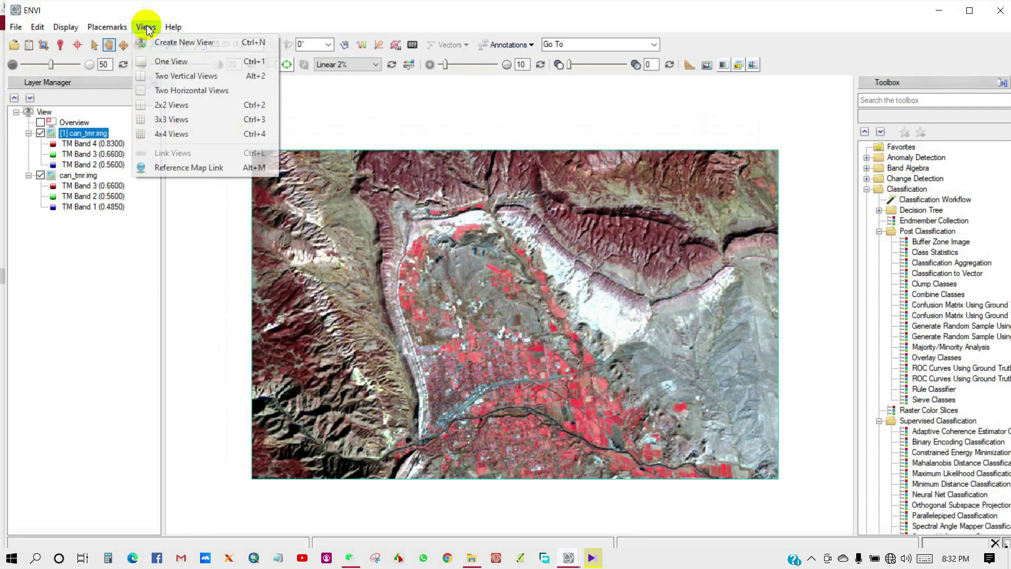
left_click(182, 77)
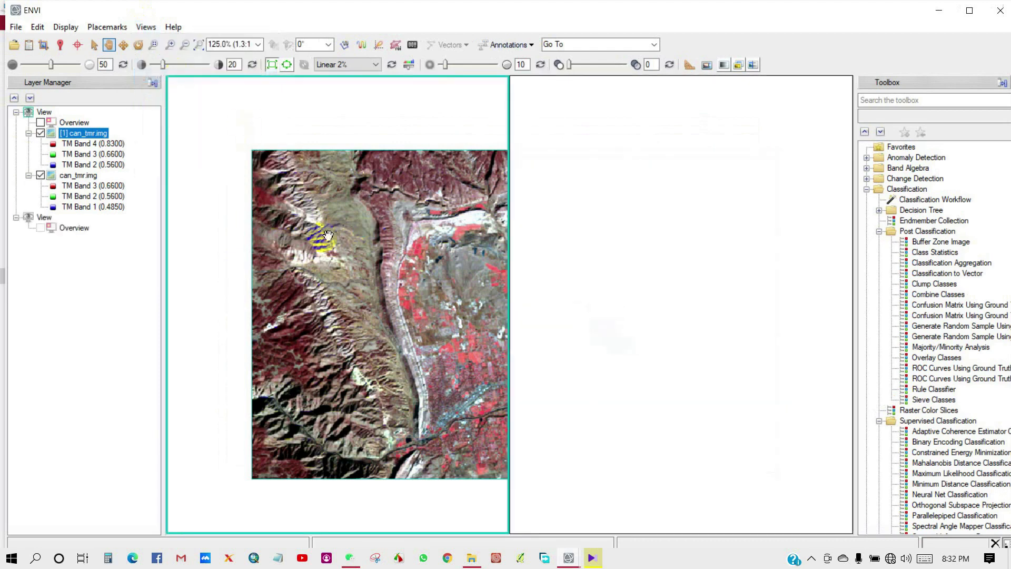
scroll(335, 248, "down", 2)
left_click_drag(330, 270, 238, 253)
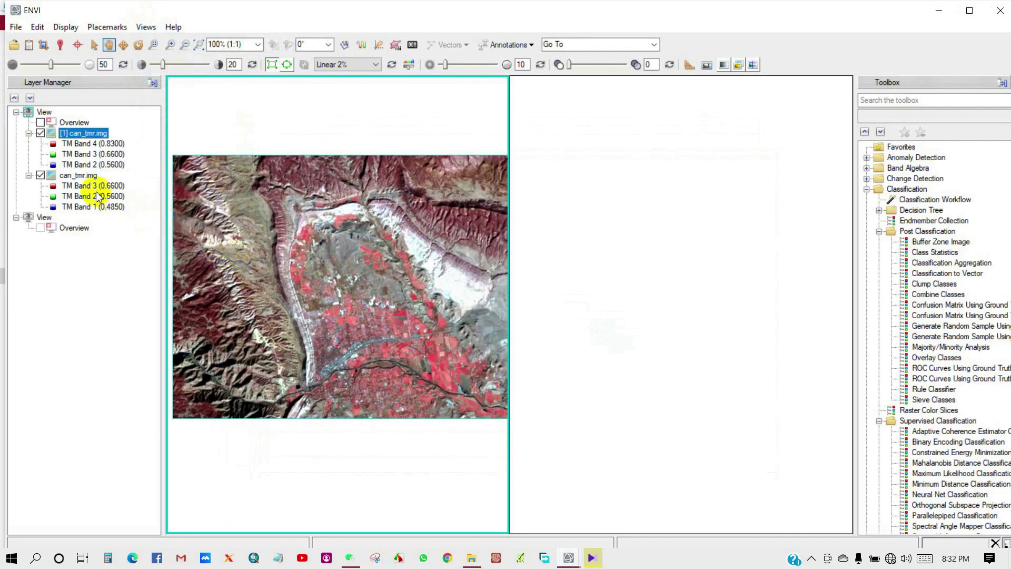
Put the true-colour can_tmr.img layer into the empty second view and align it with the false-colour image
left_click(72, 178)
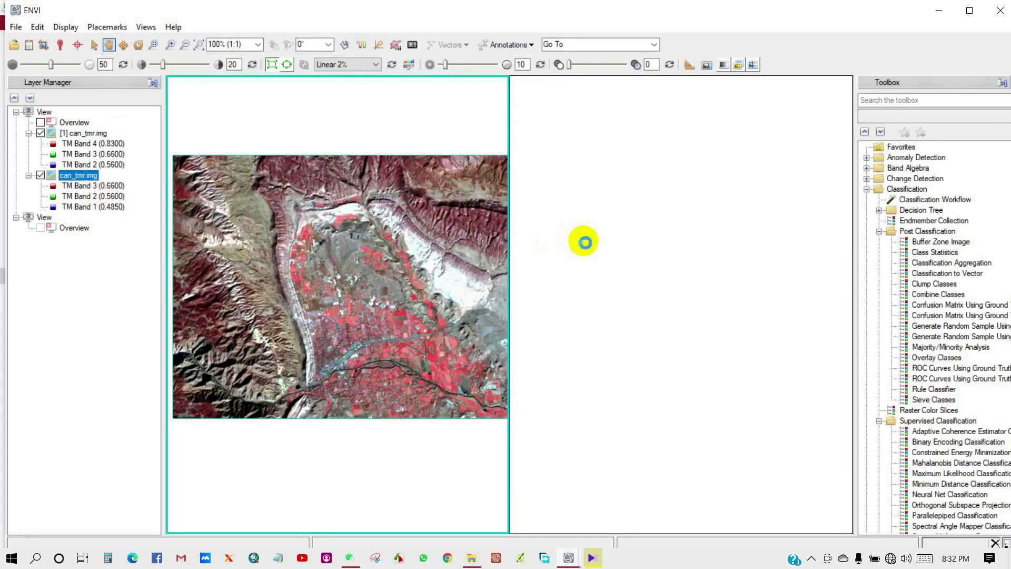
left_click(584, 242)
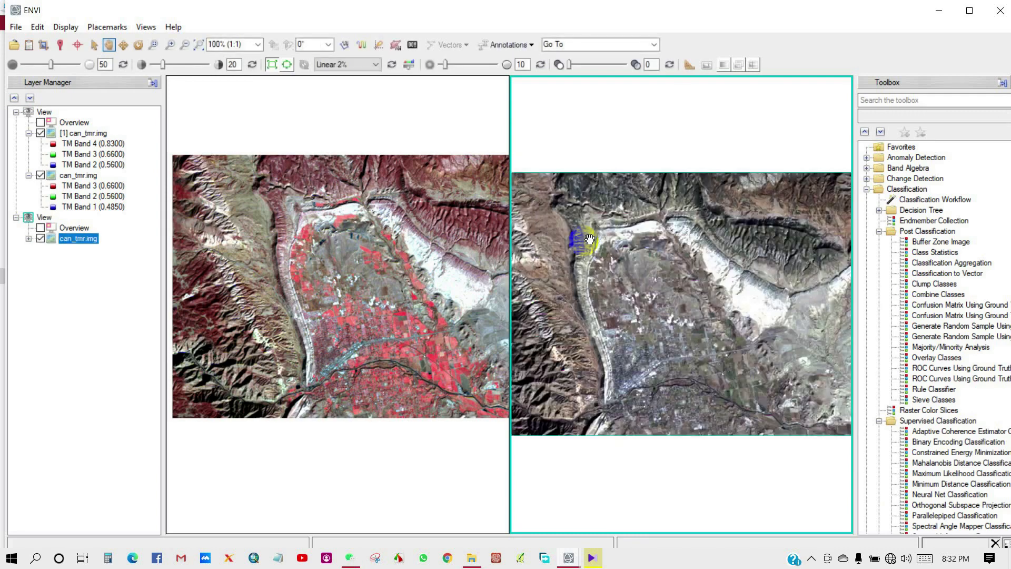
left_click_drag(600, 260, 606, 244)
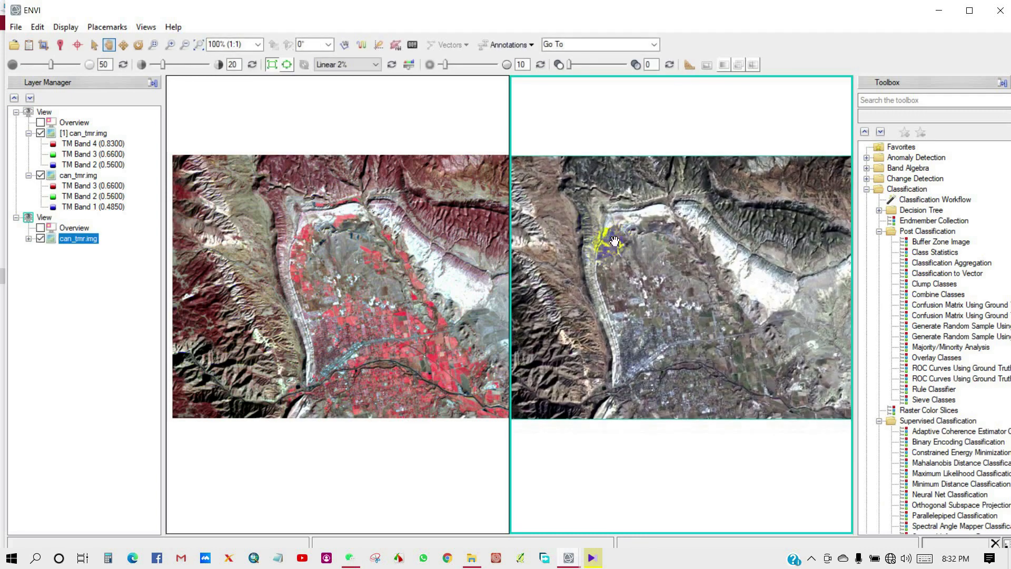
Pan the false-colour and true-colour images independently in their unlinked views
left_click(422, 241)
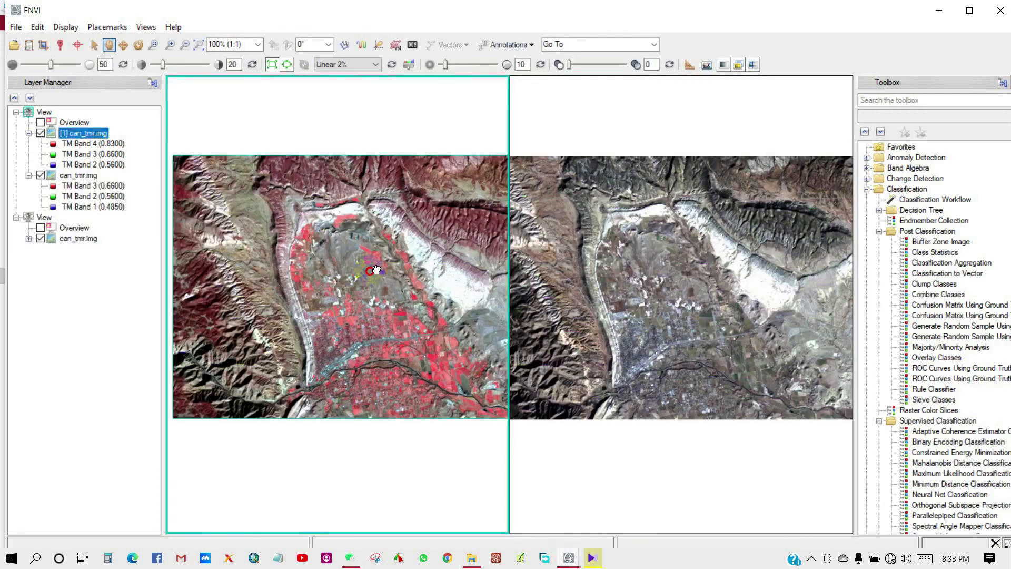
left_click_drag(381, 246, 375, 305)
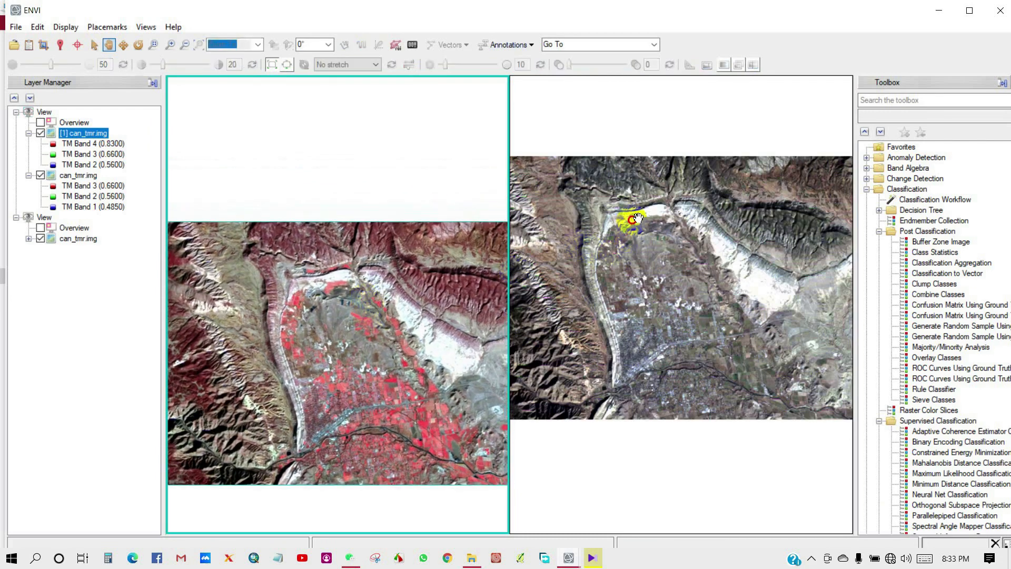
left_click(632, 239)
left_click_drag(625, 250, 647, 221)
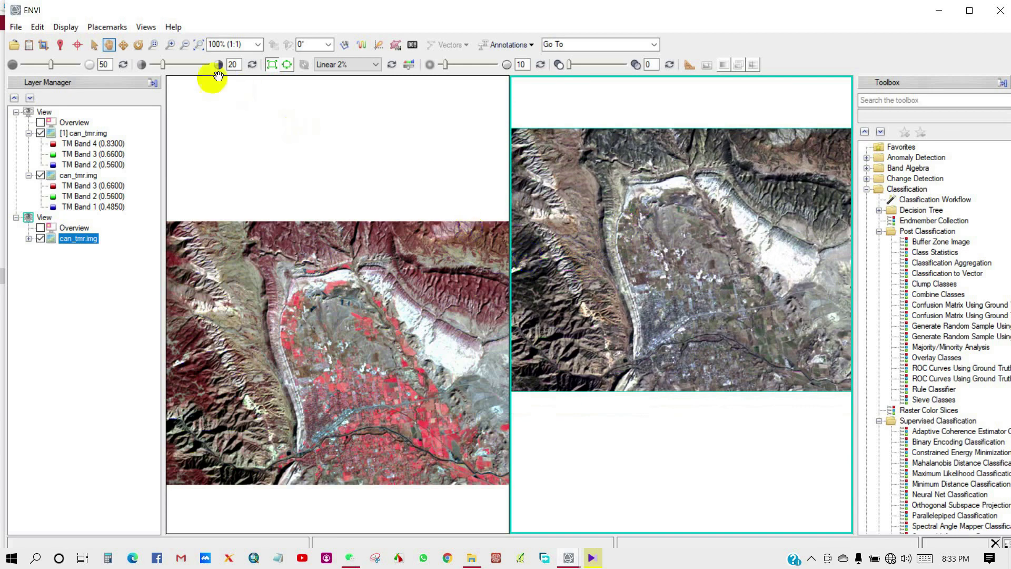
Link View 1 and View 2 with a new Pixel Link
left_click(148, 31)
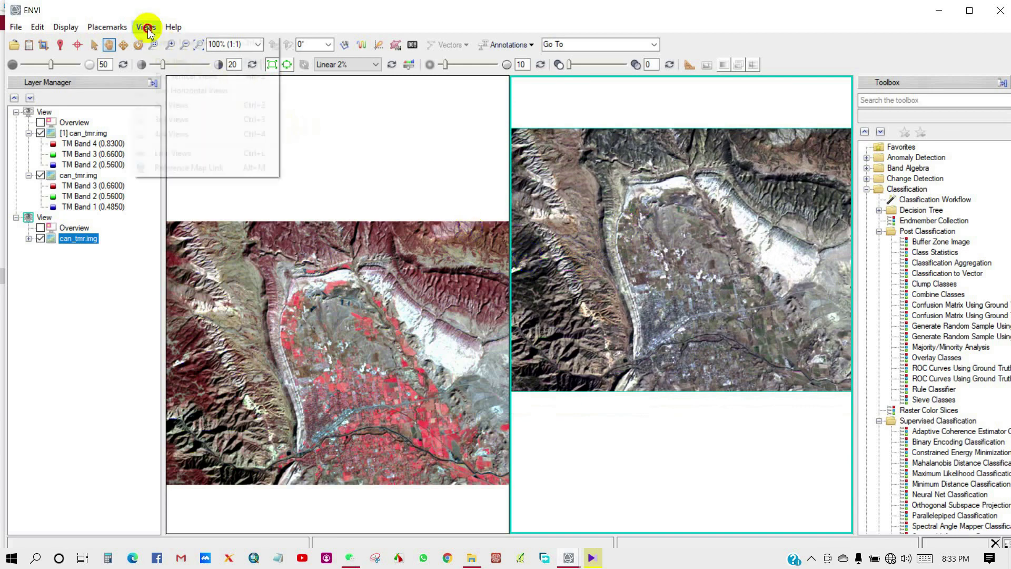
left_click(174, 153)
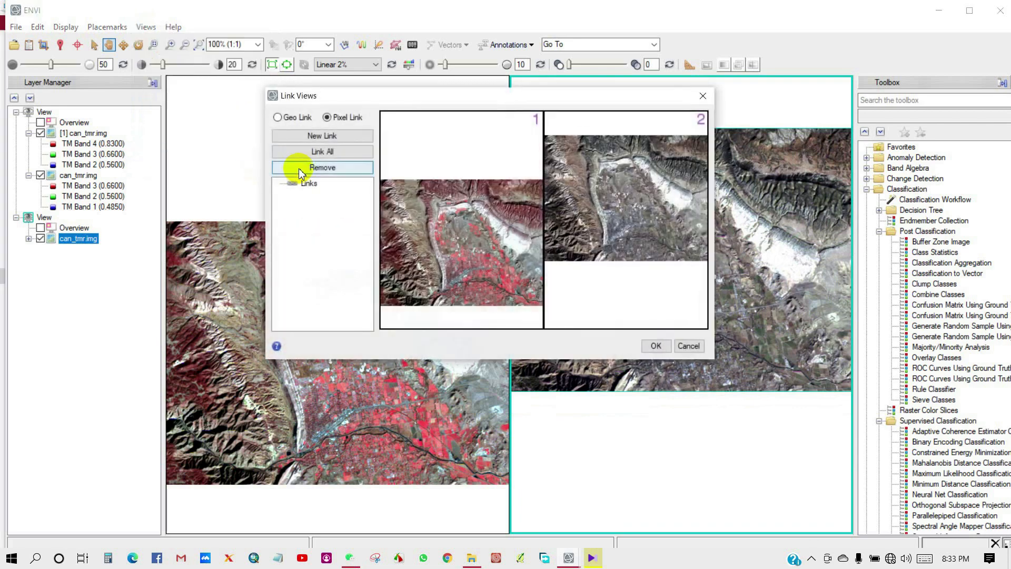
left_click(322, 136)
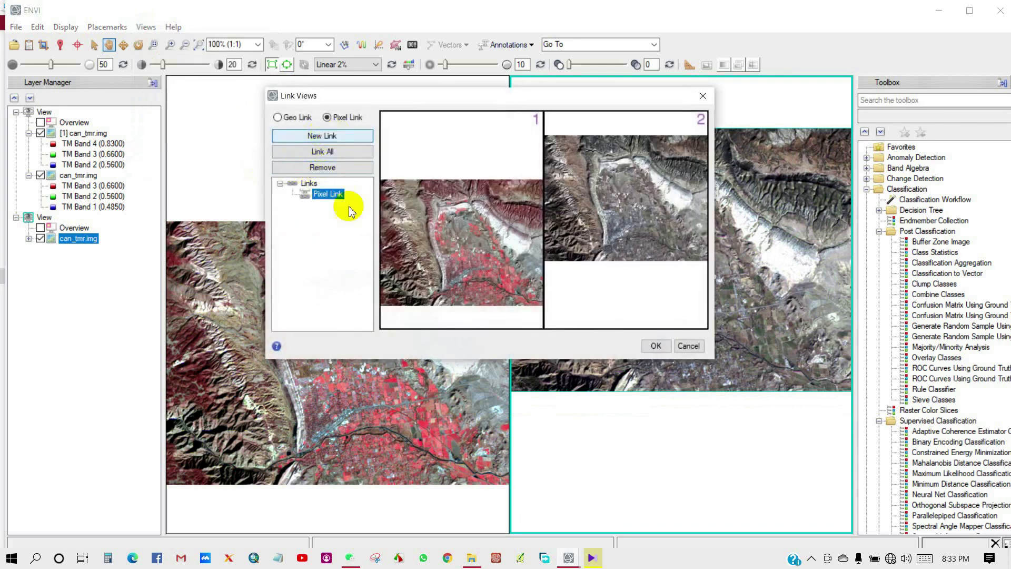
left_click(433, 238)
left_click(611, 195)
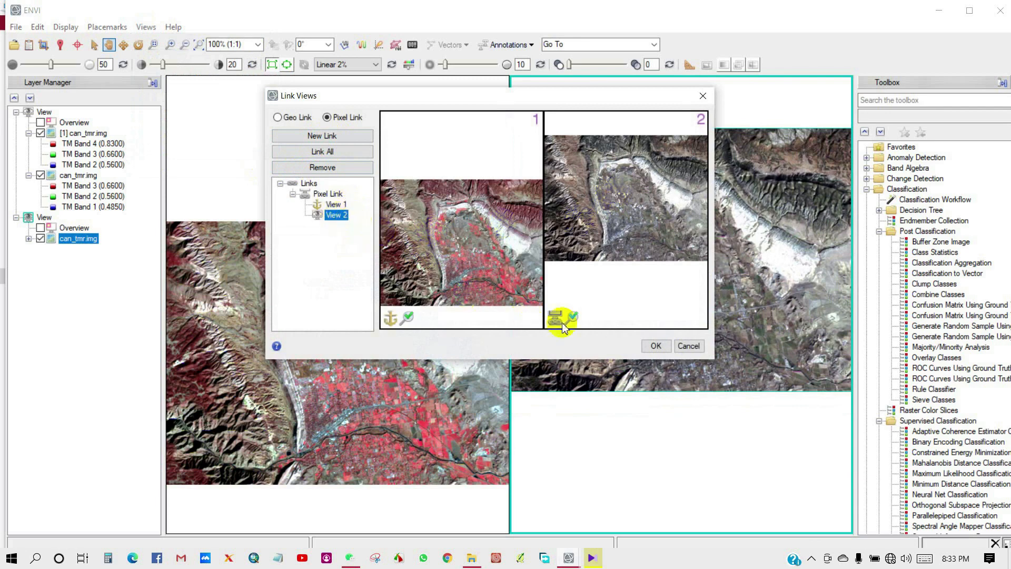
left_click(654, 346)
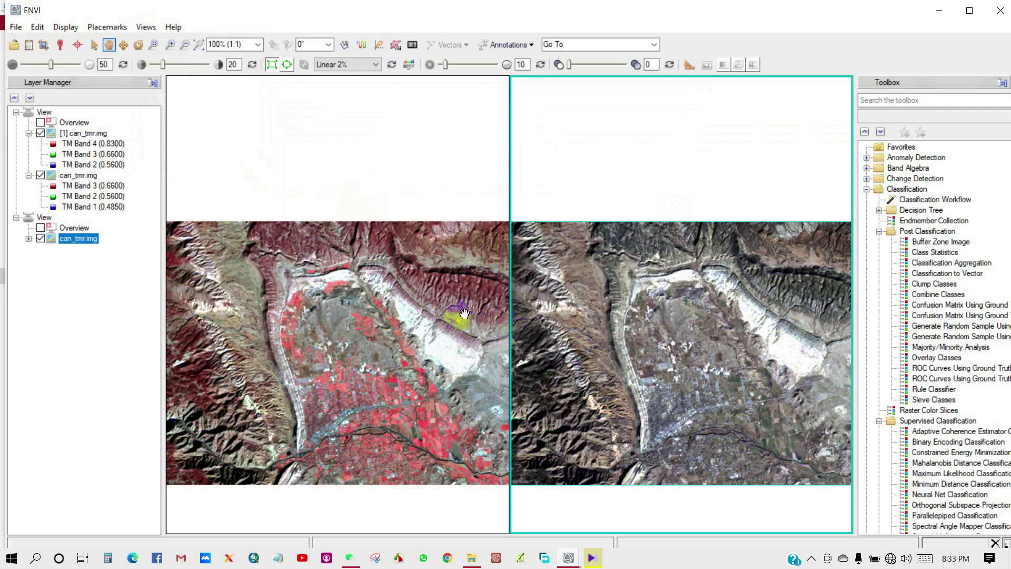
Test the link by panning and zooming the false-colour view in and out
left_click(405, 284)
left_click_drag(405, 284, 333, 263)
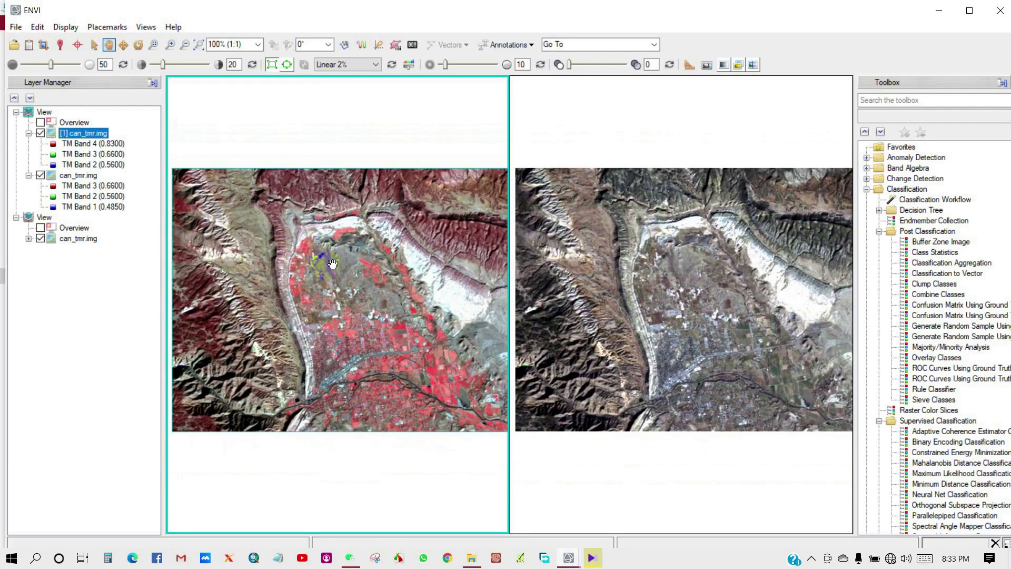
scroll(333, 263, "up", 5)
scroll(330, 266, "down", 6)
scroll(330, 266, "up", 6)
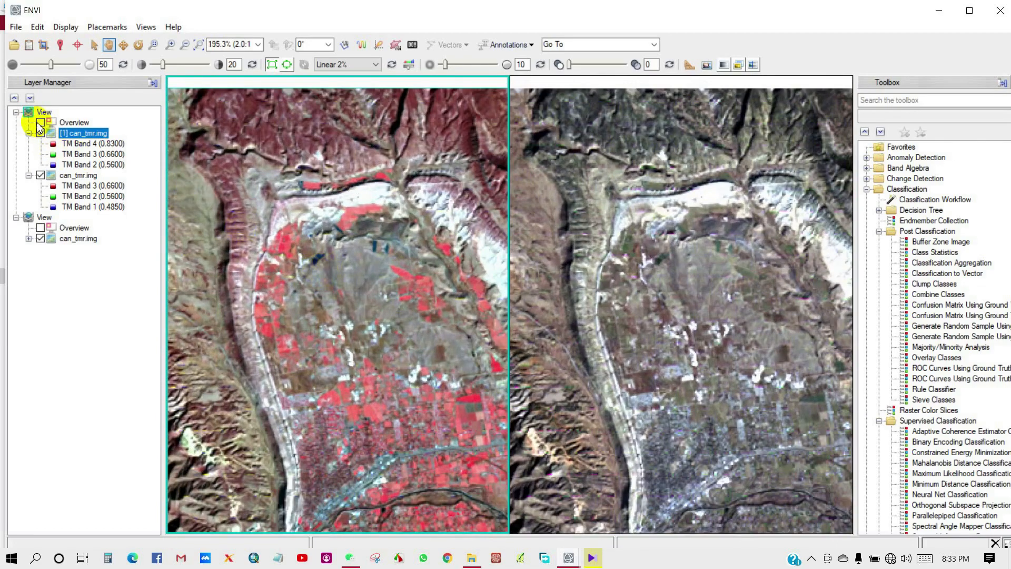
Show the Overview in the false-colour view, zoom the linked views out and in, and return them to 100%
left_click(40, 123)
scroll(335, 332, "down", 3)
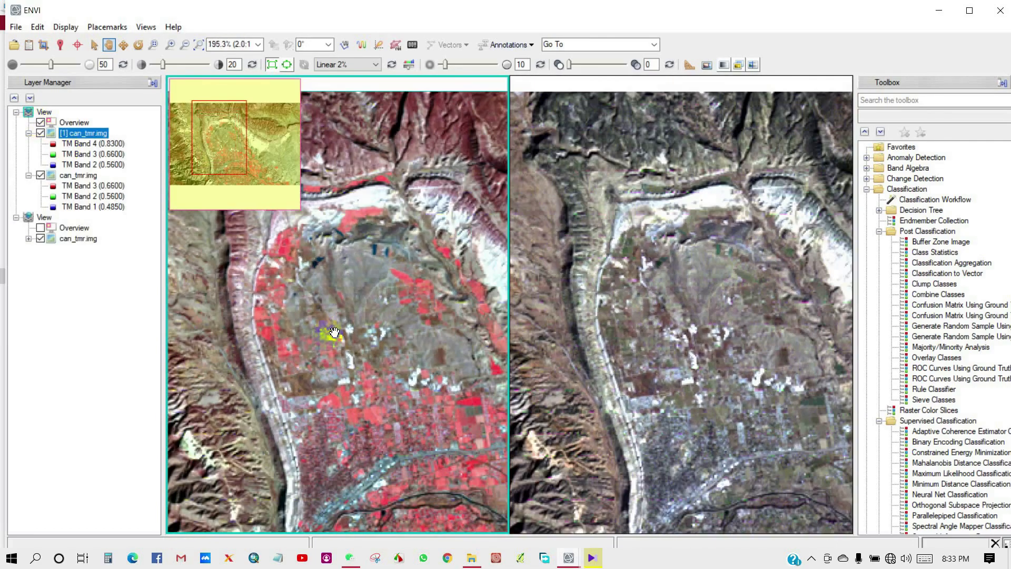
scroll(374, 332, "down", 3)
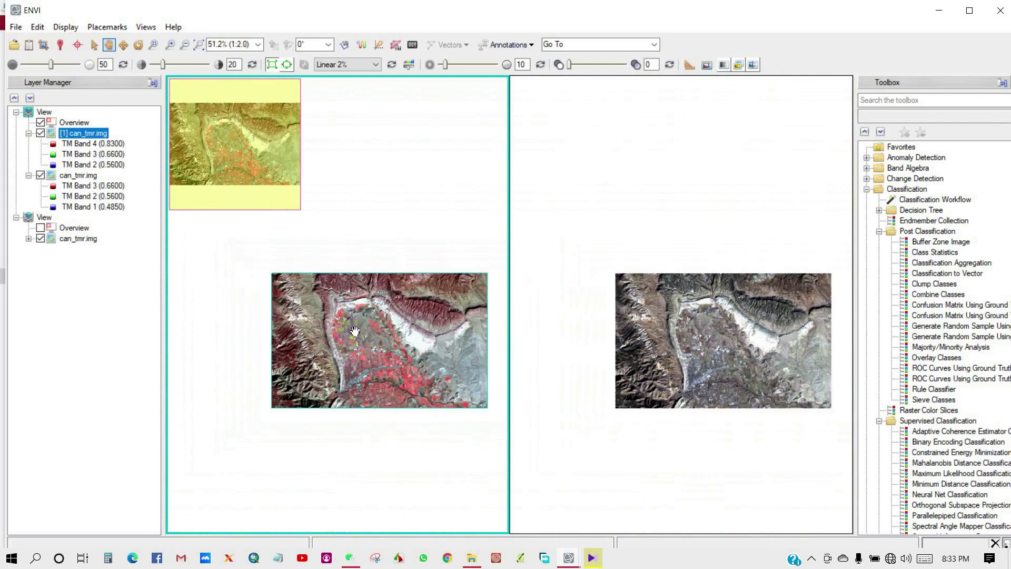
scroll(310, 333, "up", 4)
scroll(309, 332, "up", 2)
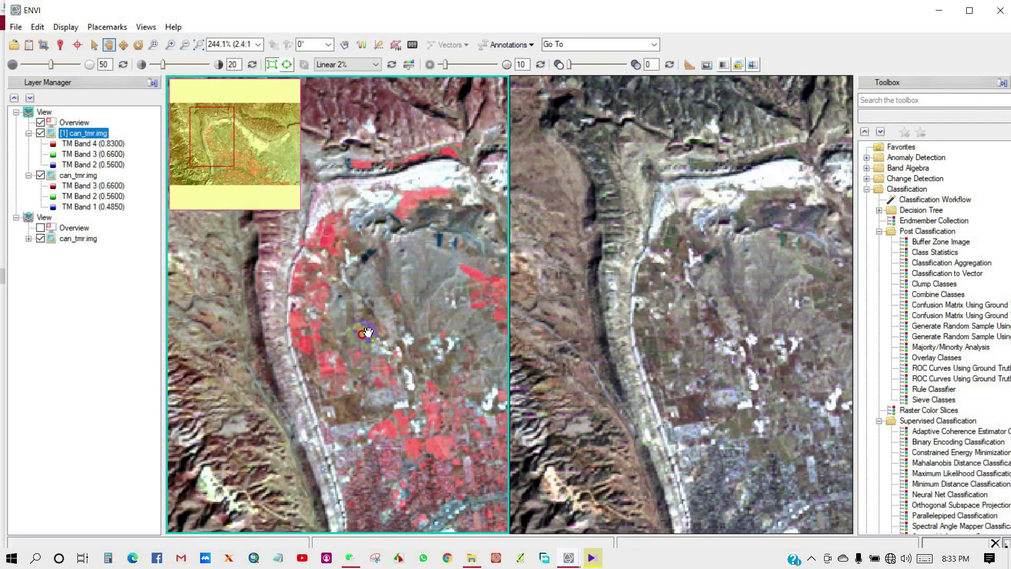
left_click_drag(367, 332, 353, 326)
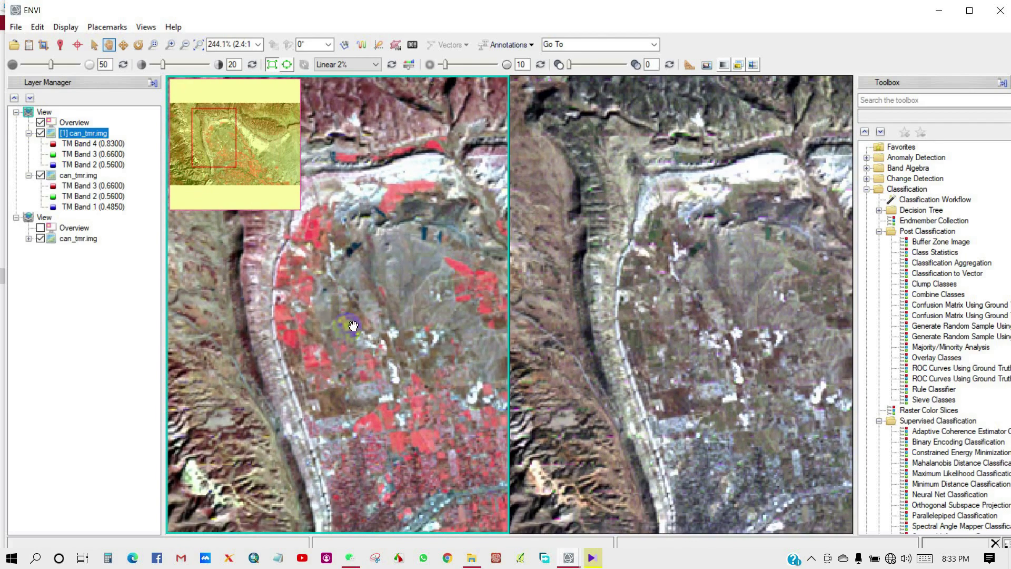
scroll(353, 326, "down", 4)
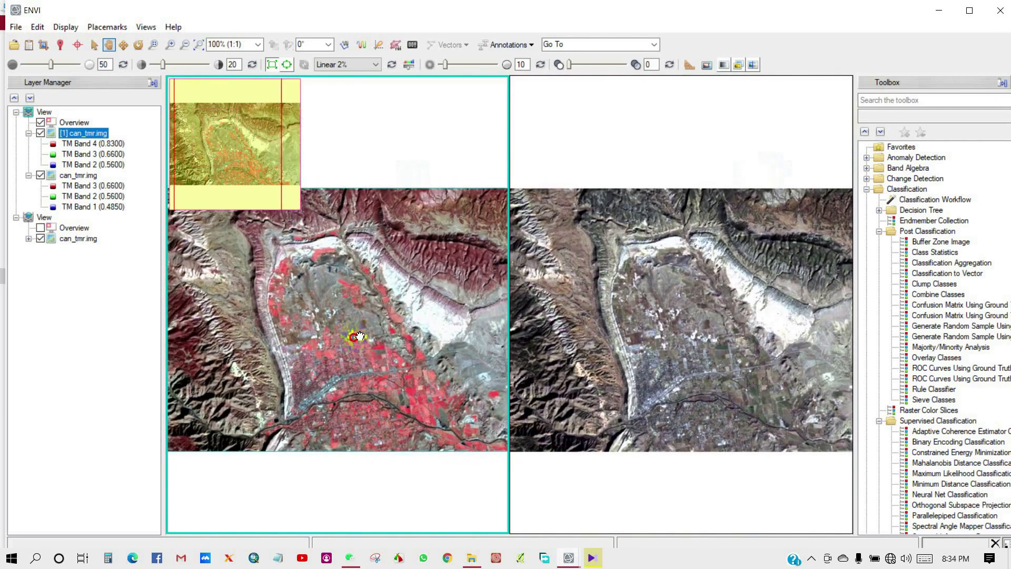
Widen the Toolbox to show the full tool names and expand the Change Detection category
left_click_drag(857, 310, 784, 312)
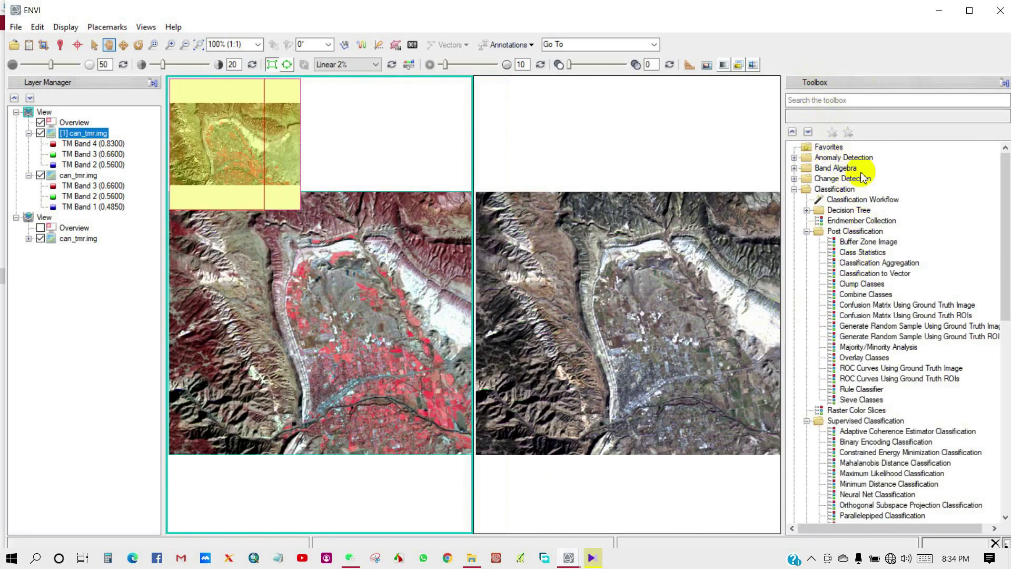
left_click(832, 190)
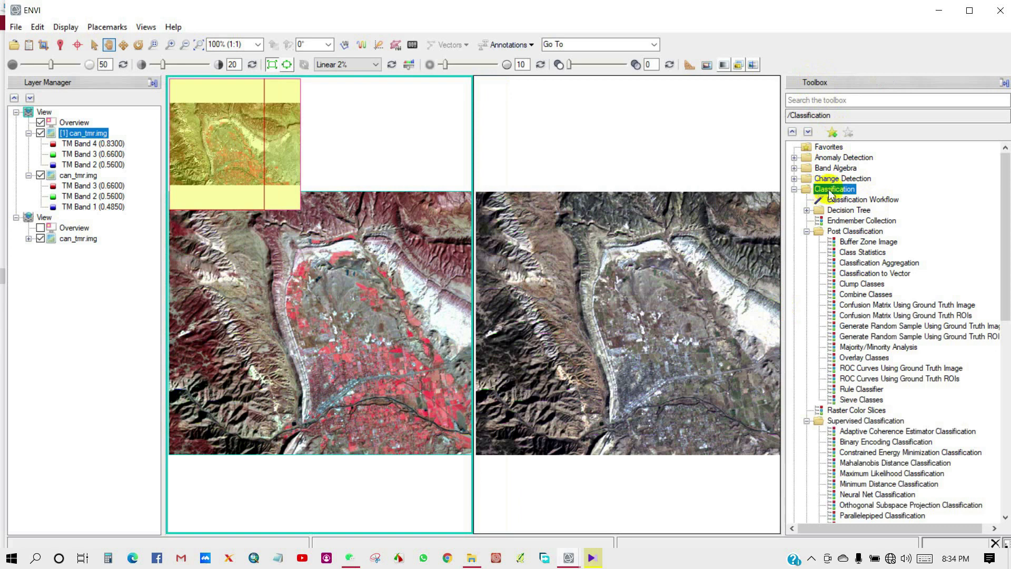
left_click(830, 180)
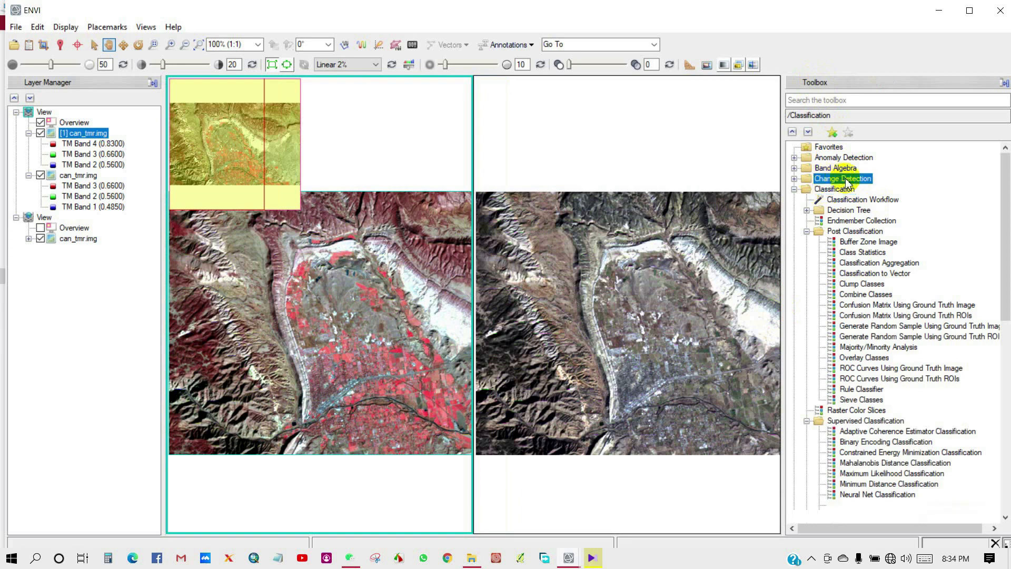
left_click(794, 178)
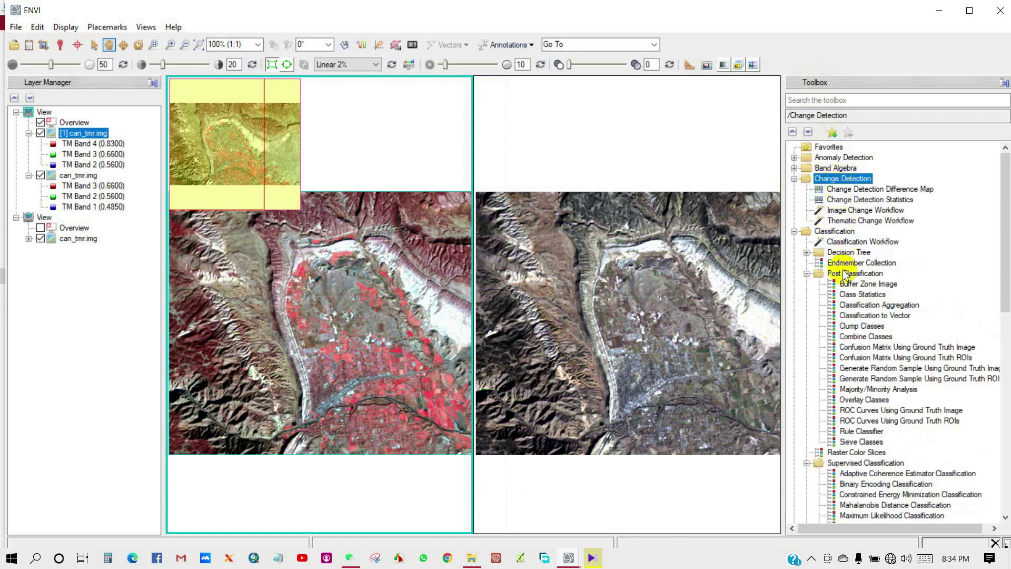
Look through the Toolbox categories, including Supervised Classification, Geometric Correction, Radiometric Correction, Raster Management and Regions of Interest
scroll(843, 266, "down", 5)
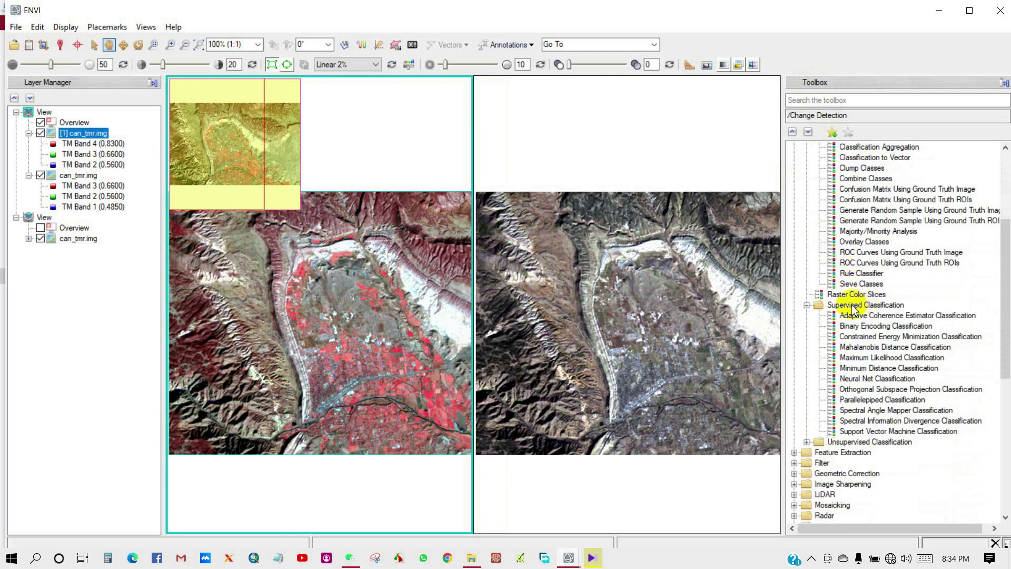
left_click(861, 305)
scroll(834, 313, "down", 6)
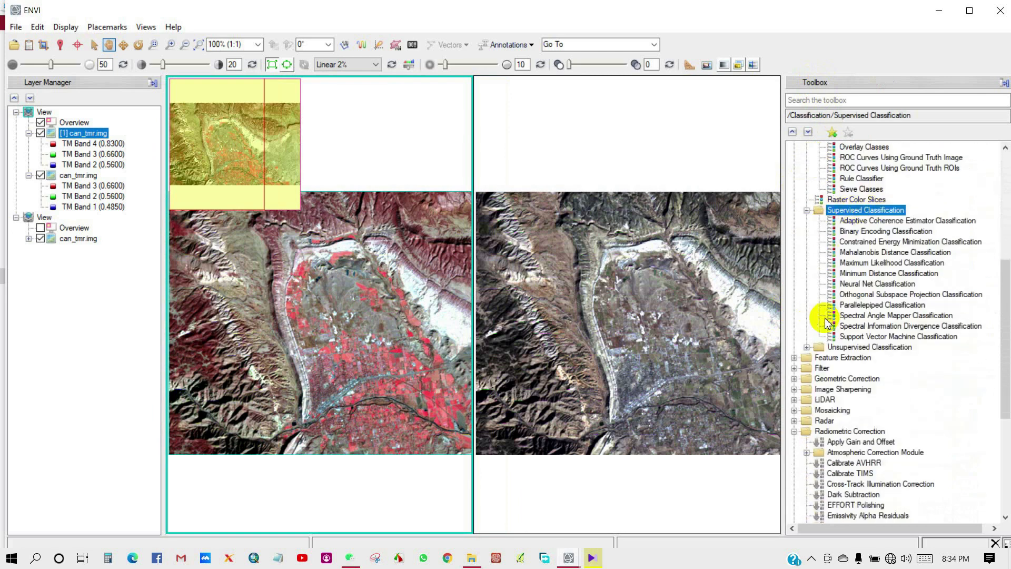
left_click(847, 283)
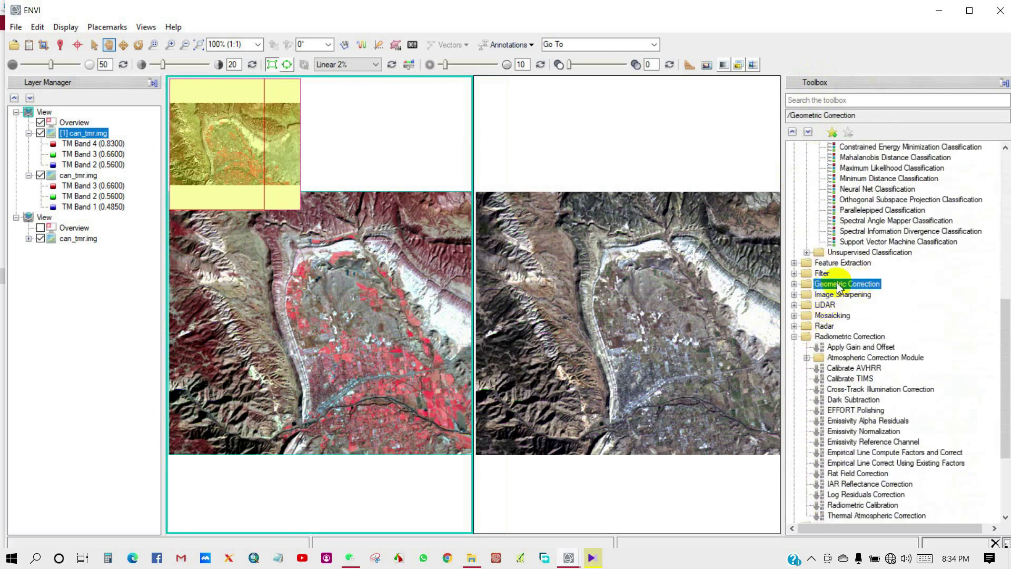
scroll(858, 284, "down", 1)
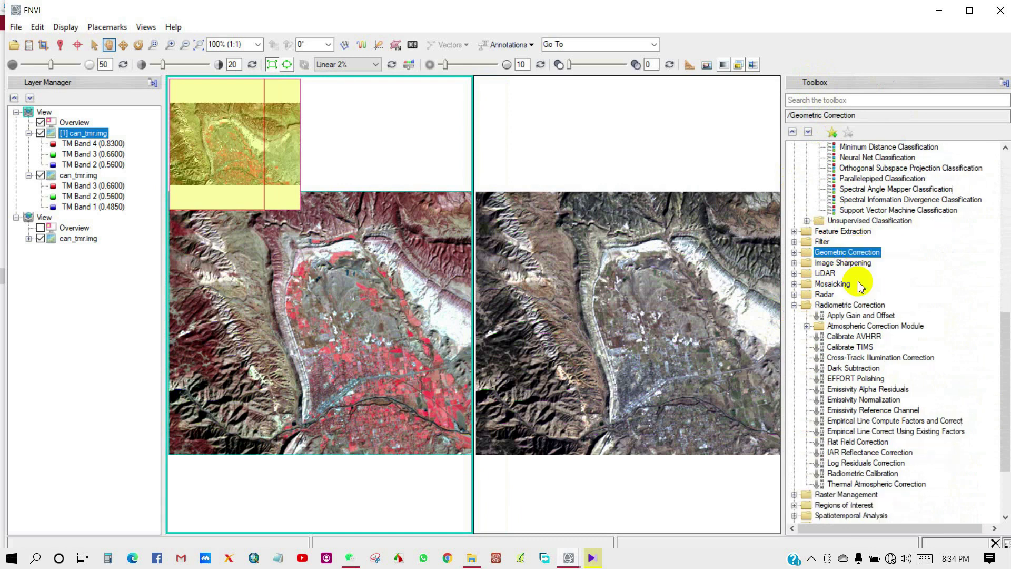
left_click(829, 307)
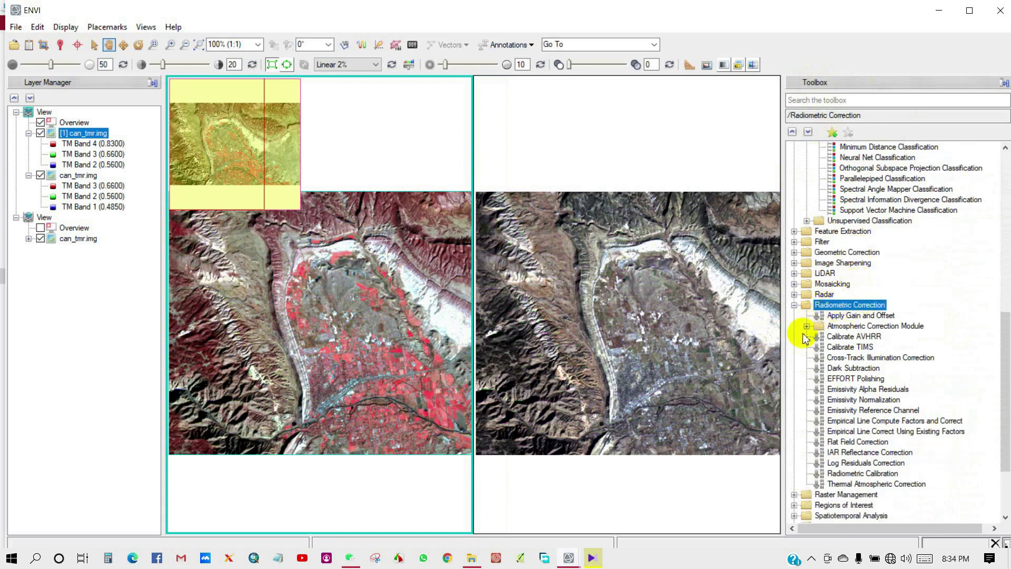
scroll(805, 332, "down", 3)
left_click(838, 399)
left_click(843, 411)
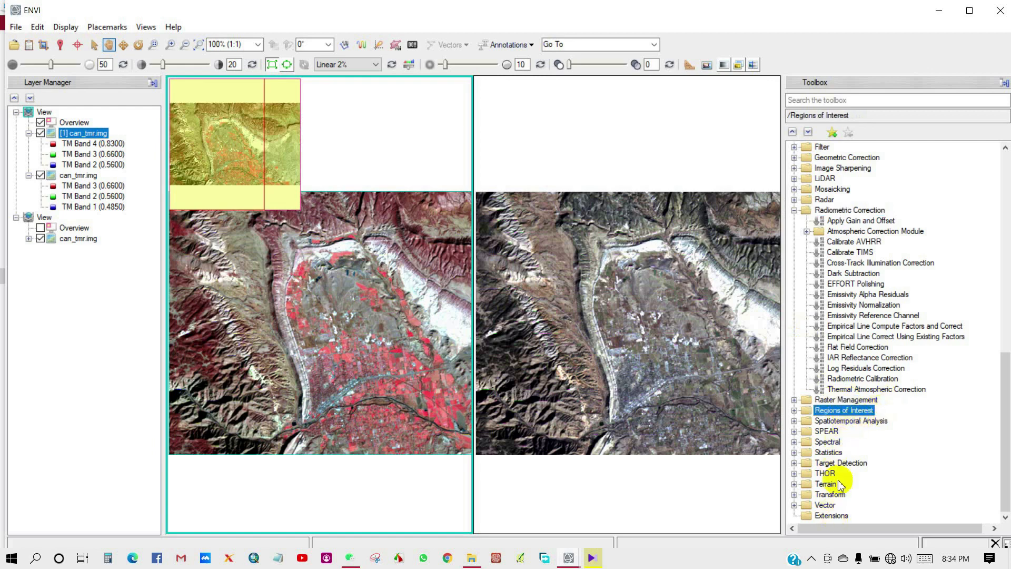
Return to the start of the Toolbox list and make the true-colour view active
scroll(838, 392, "up", 10)
scroll(849, 396, "up", 5)
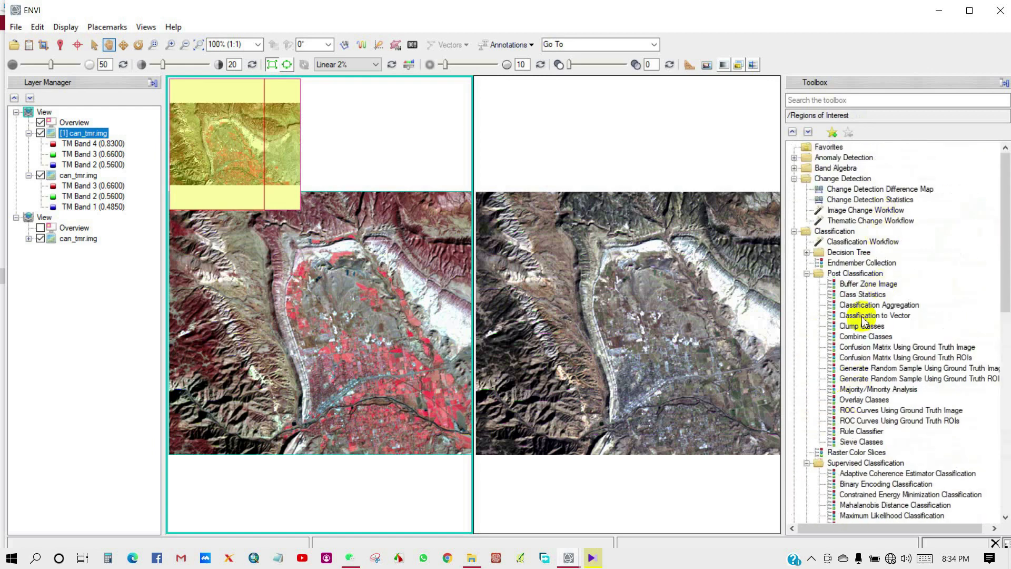
left_click(560, 283)
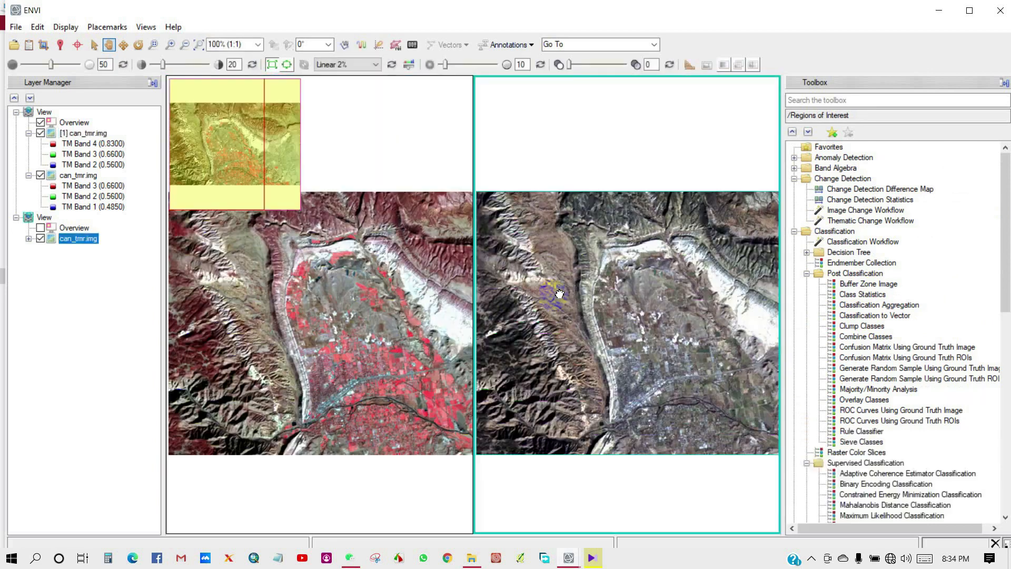